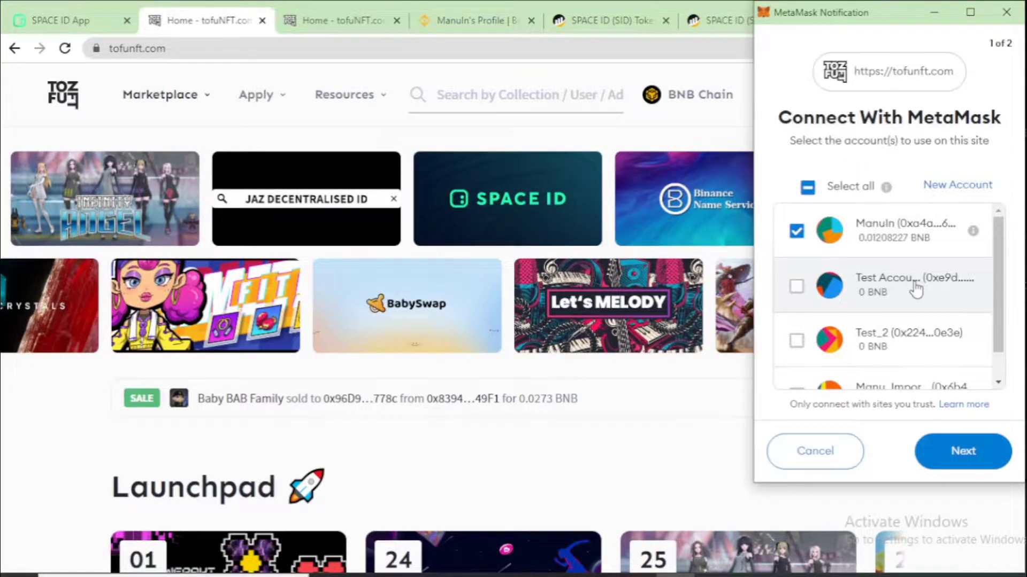
Connect the selected MetaMask account to tofuNFT and open the list of NFTs owned by the wallet.
click(949, 453)
click(949, 452)
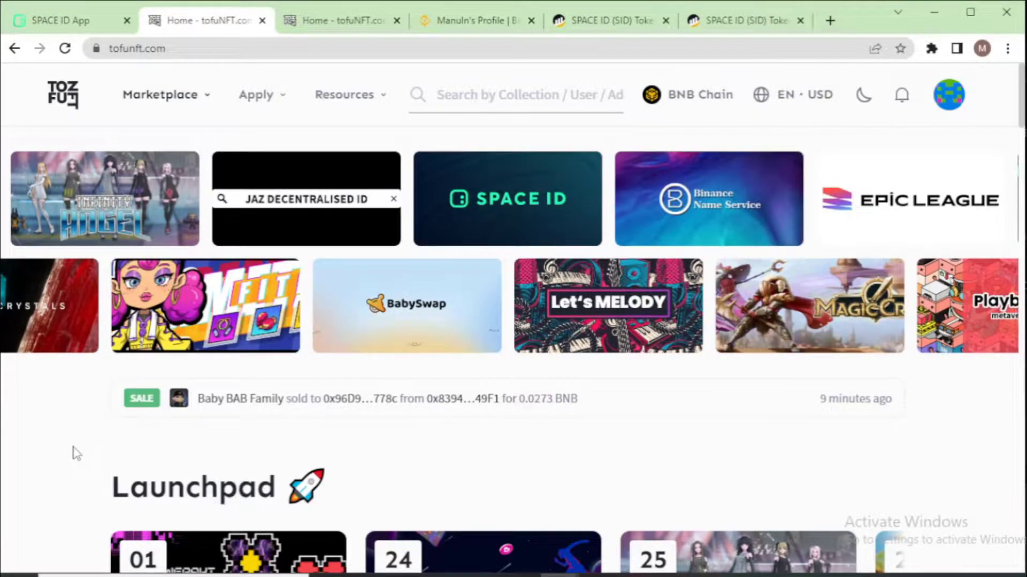
click(950, 96)
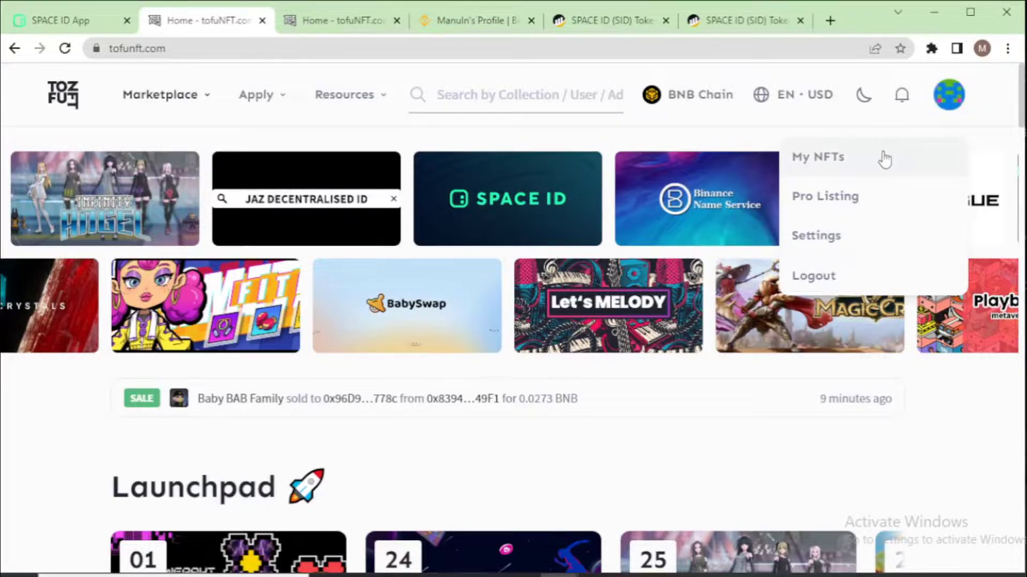
click(857, 159)
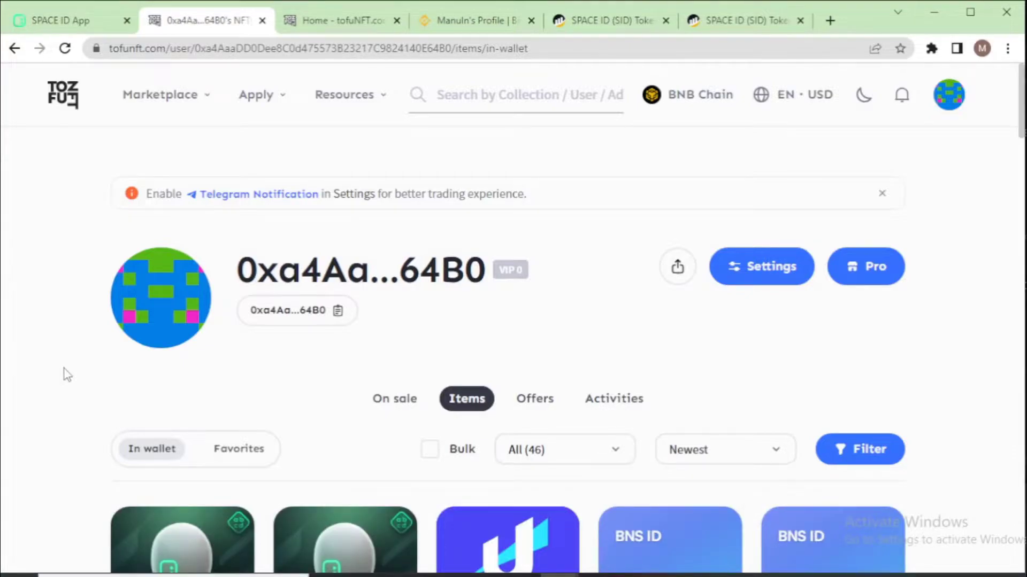
Open the cryptoartist.bnb item from the wallet and review its name and selling options.
scroll(67, 374, down, 3)
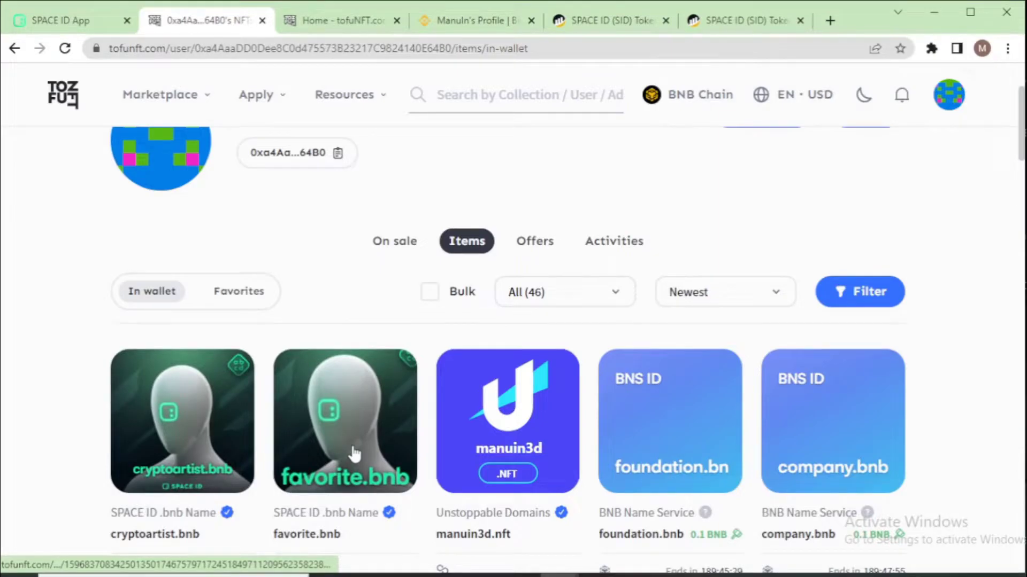
click(181, 437)
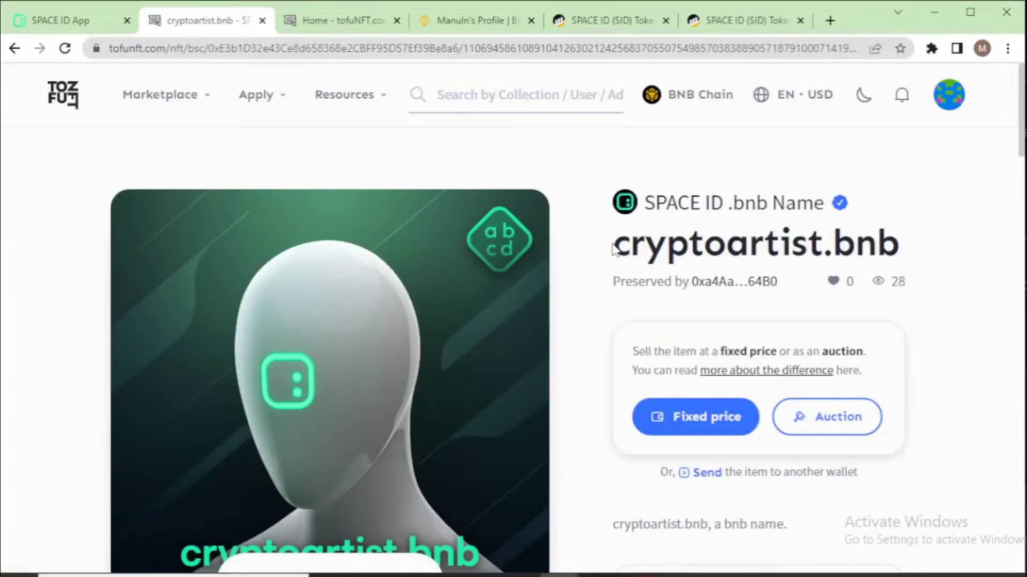
drag(613, 248, 913, 244)
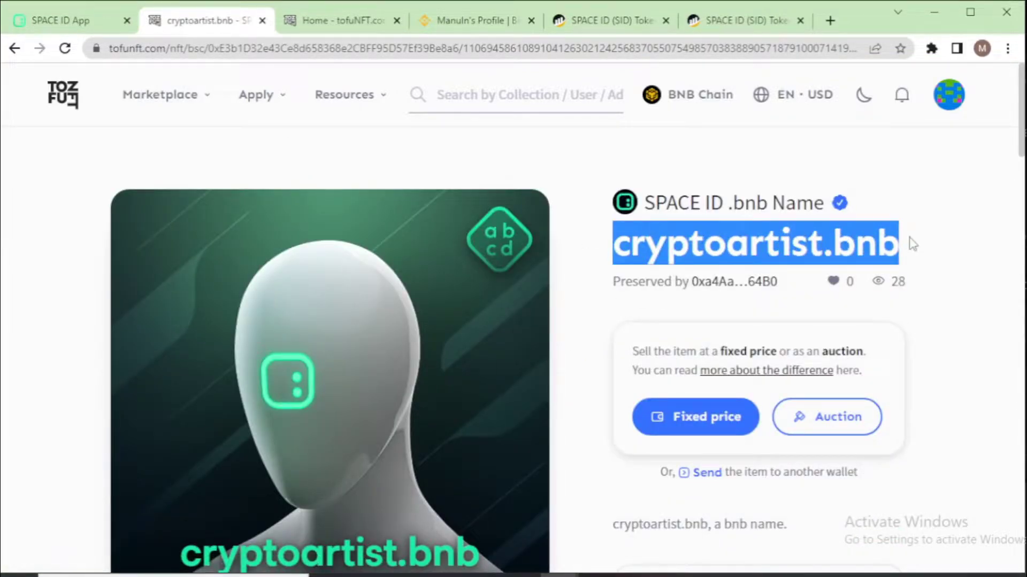
click(630, 246)
drag(609, 312, 848, 457)
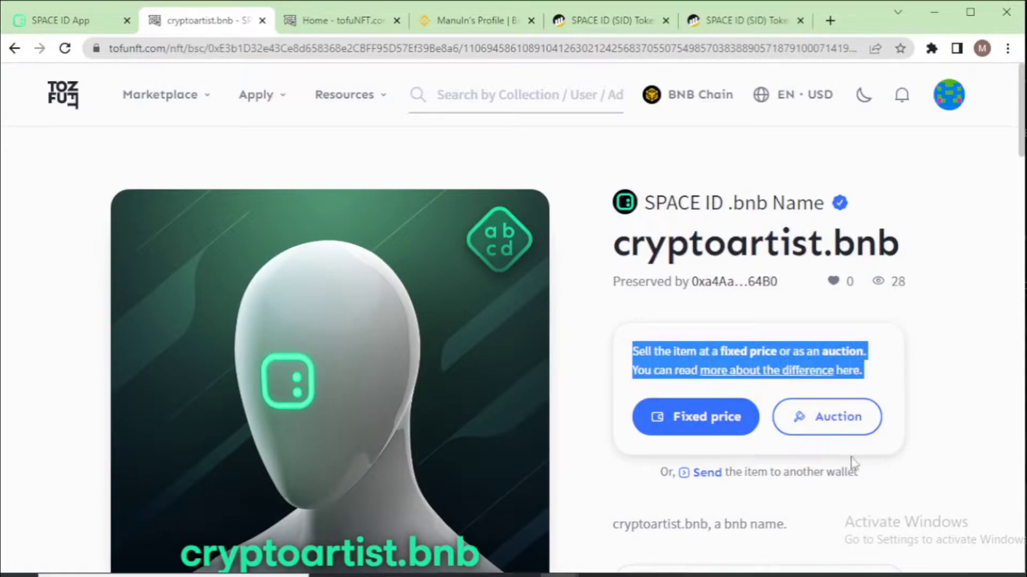
click(662, 327)
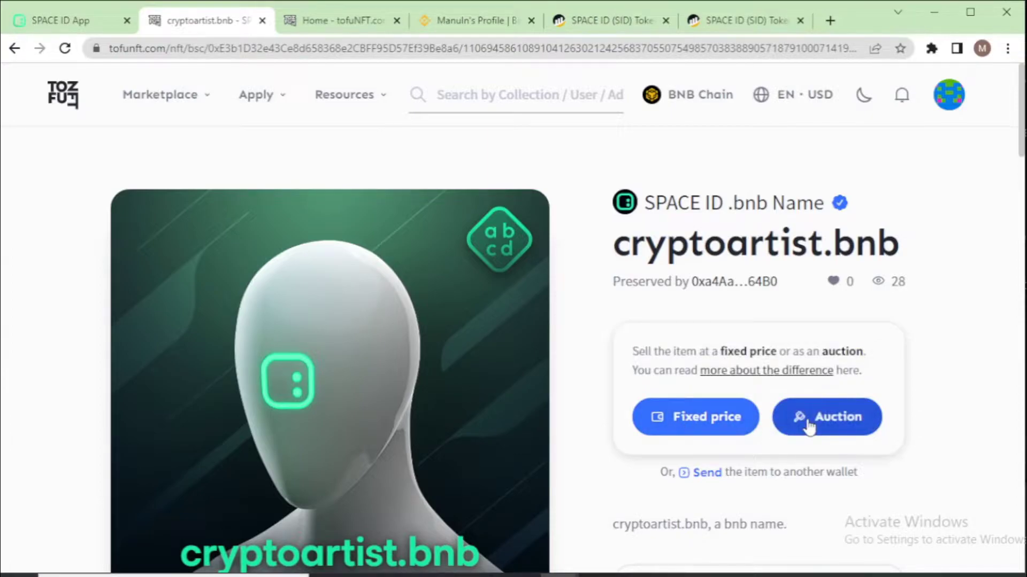
Open the sale form for cryptoartist.bnb with Fixed Price as the sell method.
click(710, 422)
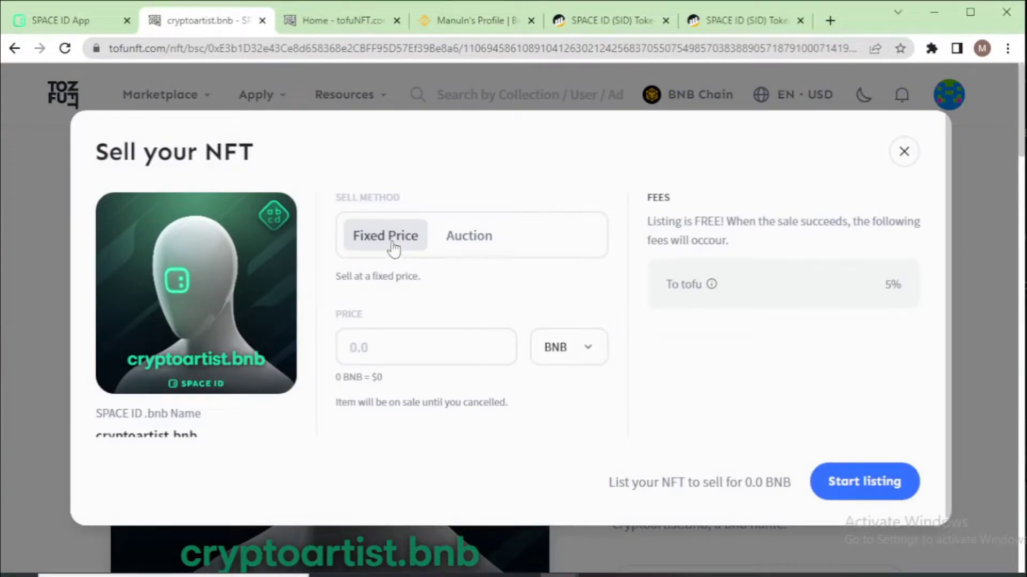
click(472, 245)
click(391, 240)
Set the sale price to 0.1 with BNB as the currency and start the listing.
click(395, 336)
double_click(345, 315)
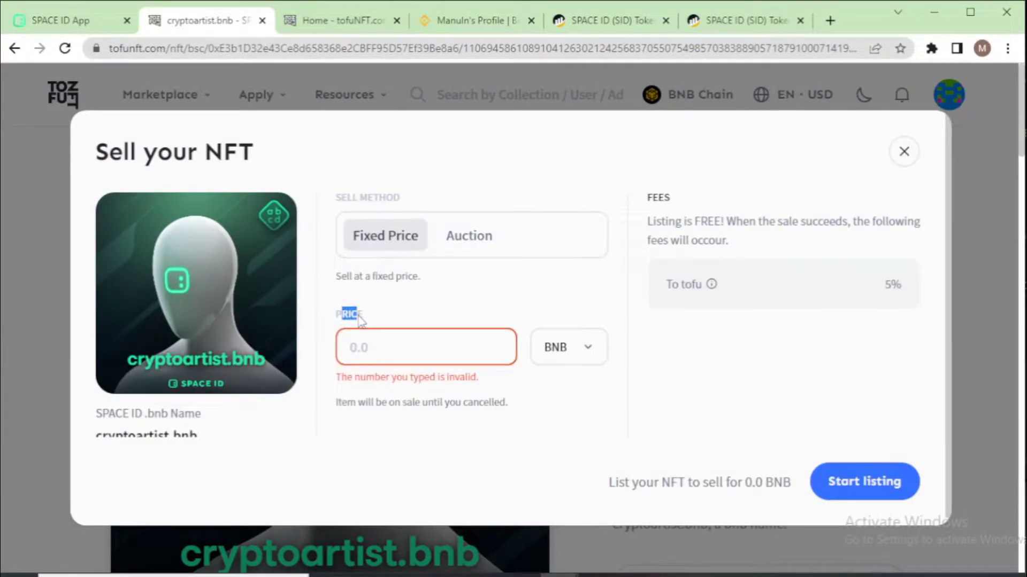
click(368, 342)
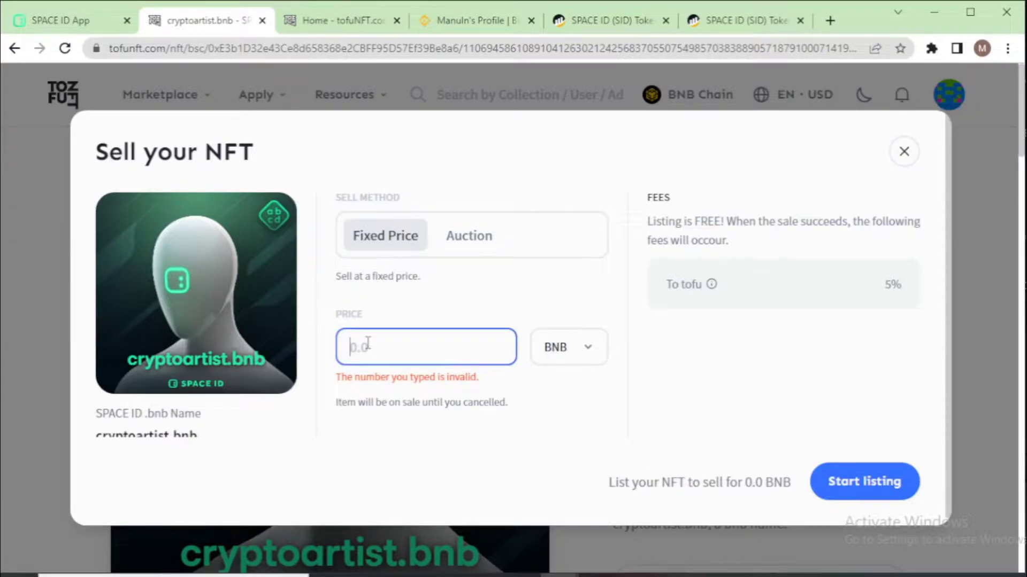
text(0.1)
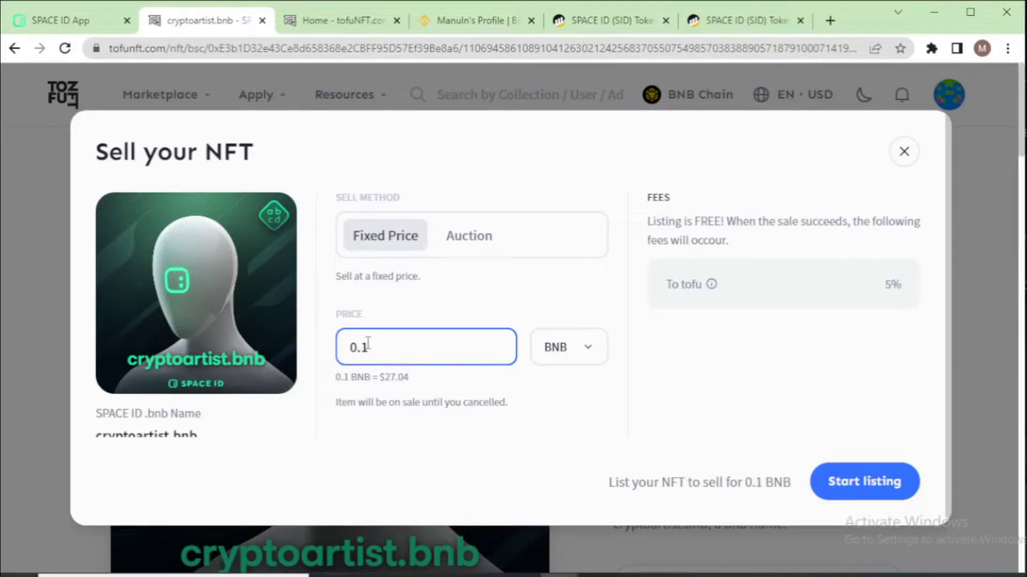
click(568, 347)
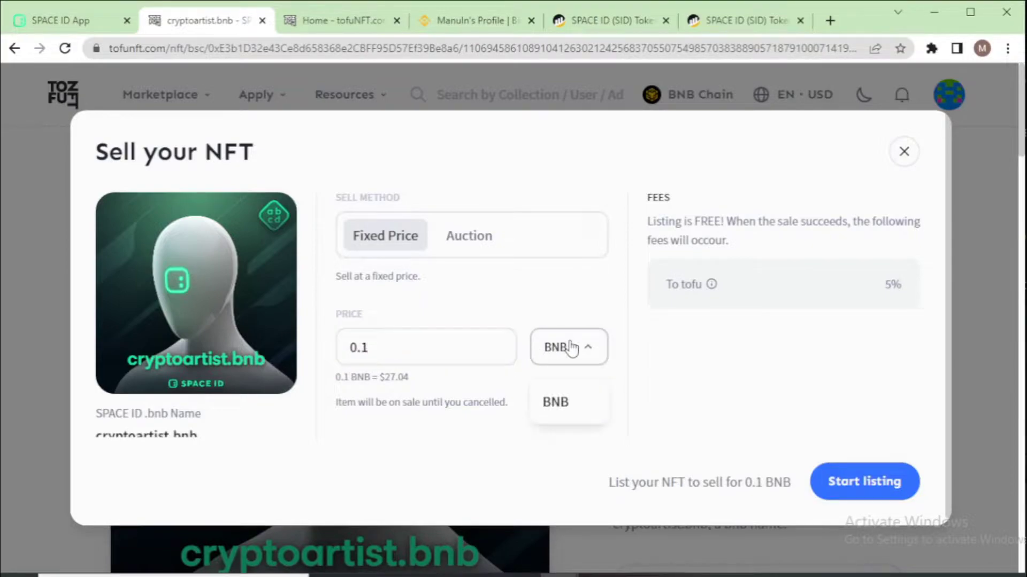
click(568, 401)
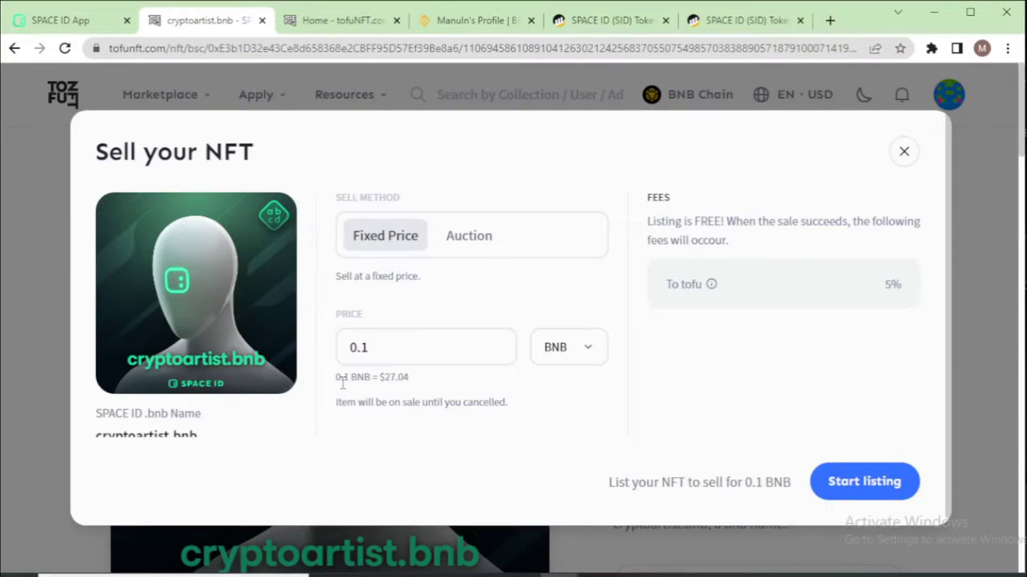
drag(340, 377, 407, 378)
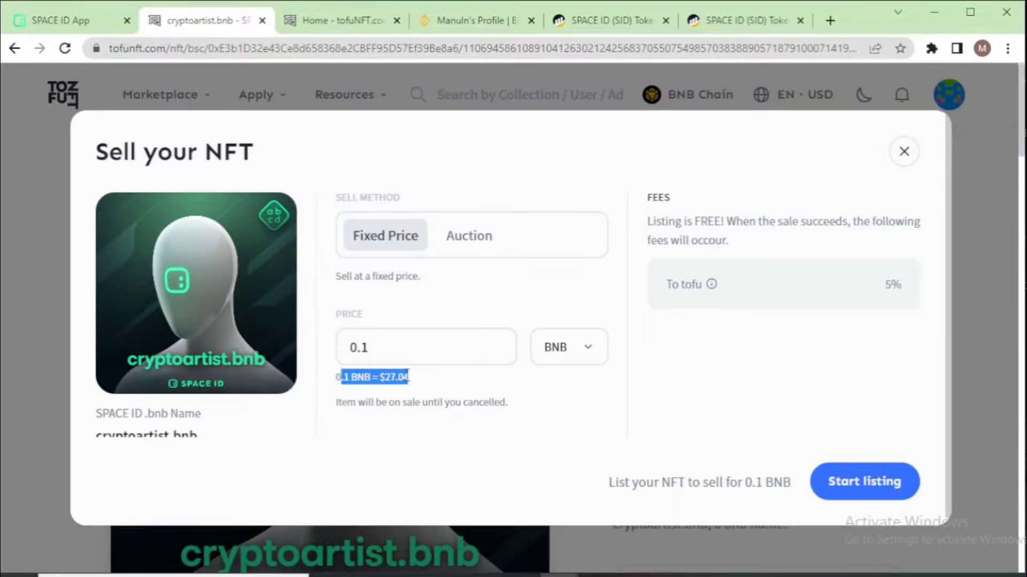
click(537, 384)
click(880, 480)
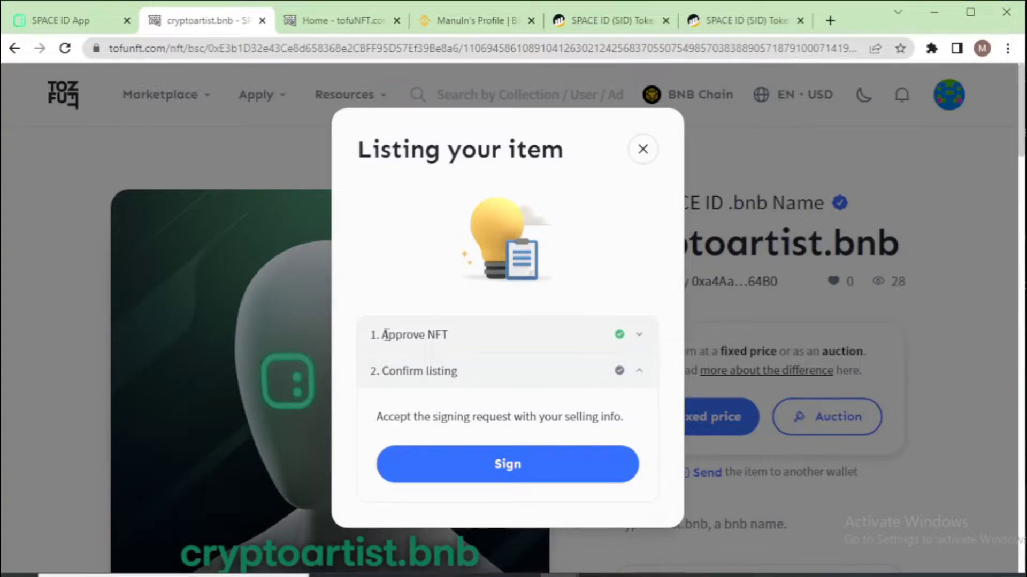
Examine the Approve NFT and Confirm listing stages of the listing process.
drag(382, 334, 456, 343)
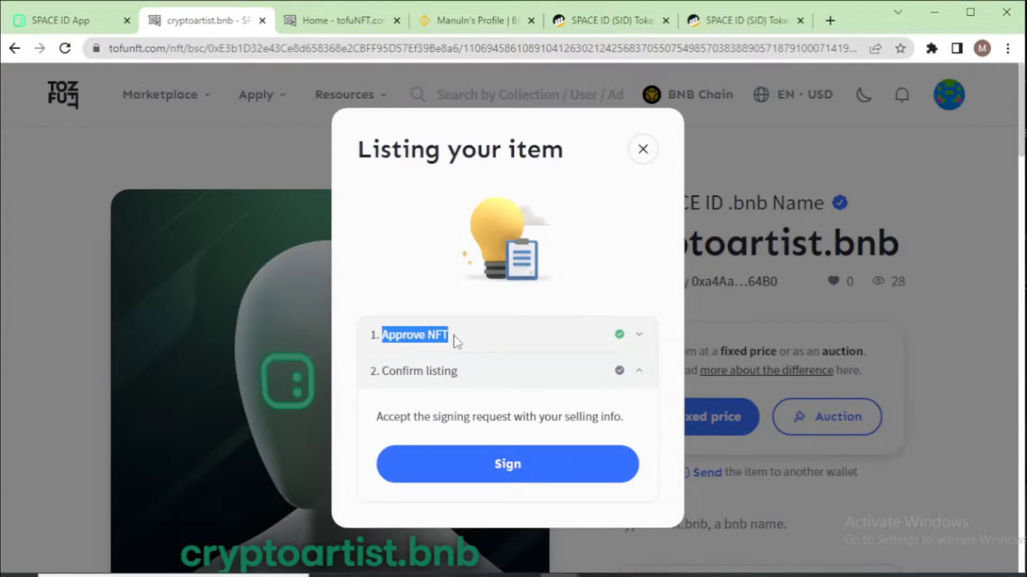
drag(382, 370, 461, 370)
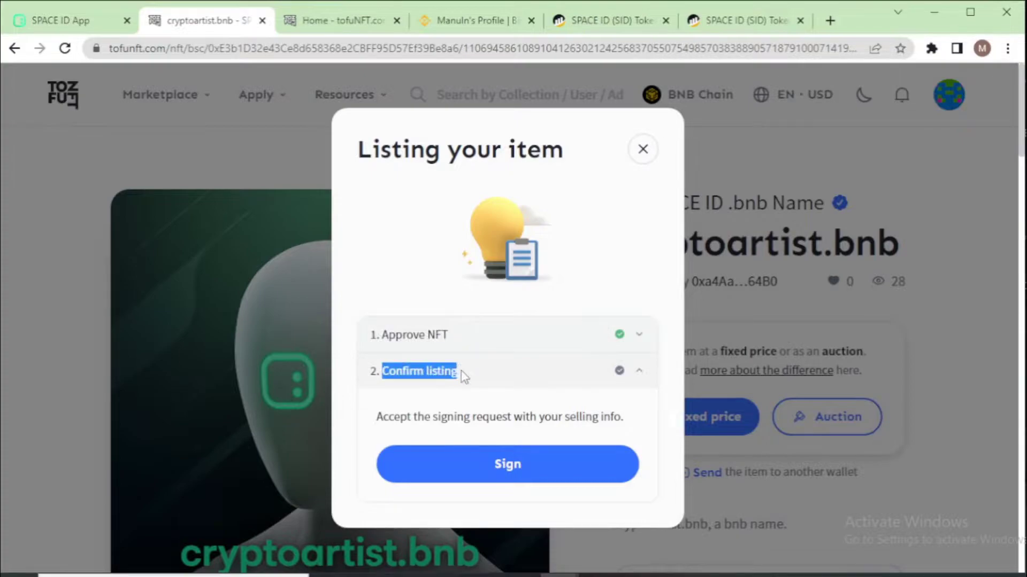
drag(382, 335, 448, 331)
click(436, 264)
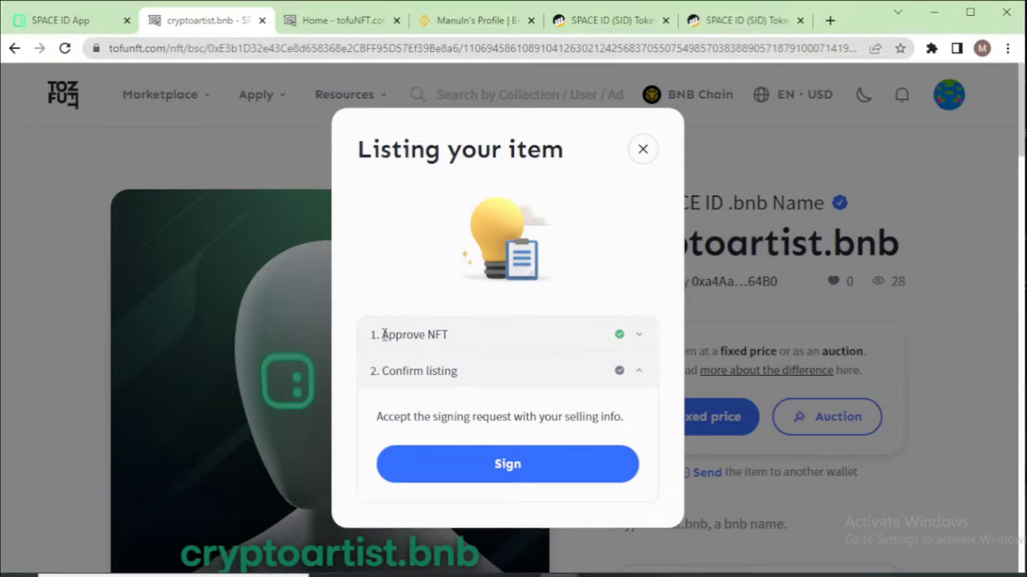
drag(383, 335, 449, 339)
click(449, 295)
drag(427, 371, 435, 372)
click(433, 295)
Sign the listing confirmation request in MetaMask and dismiss the completed listing dialog.
click(500, 460)
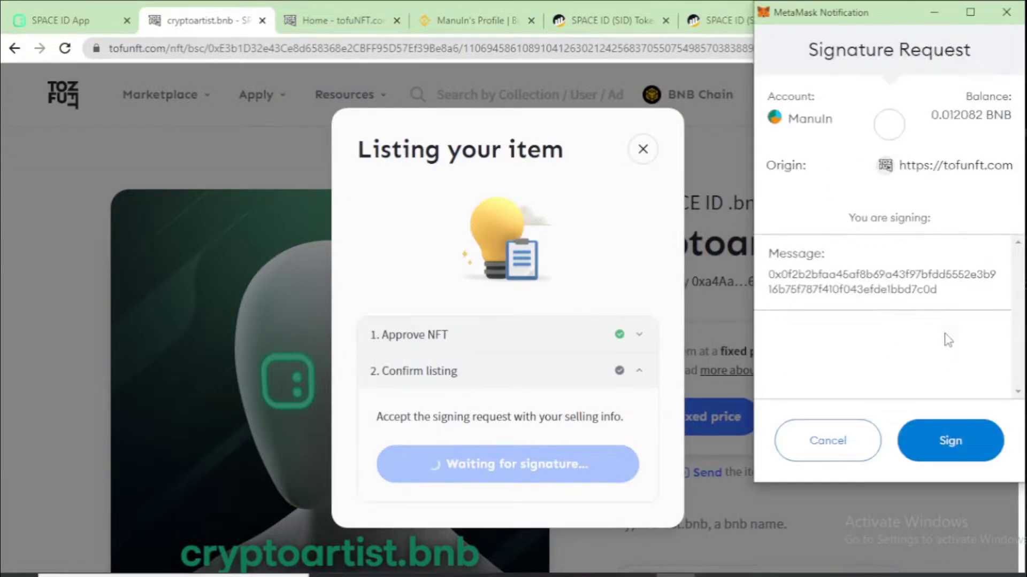
click(950, 442)
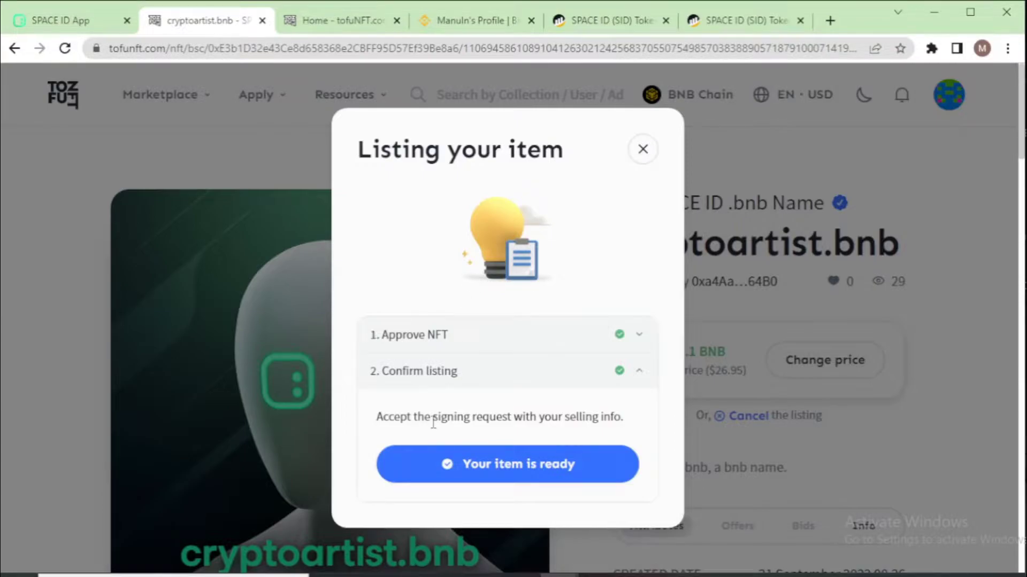
click(528, 465)
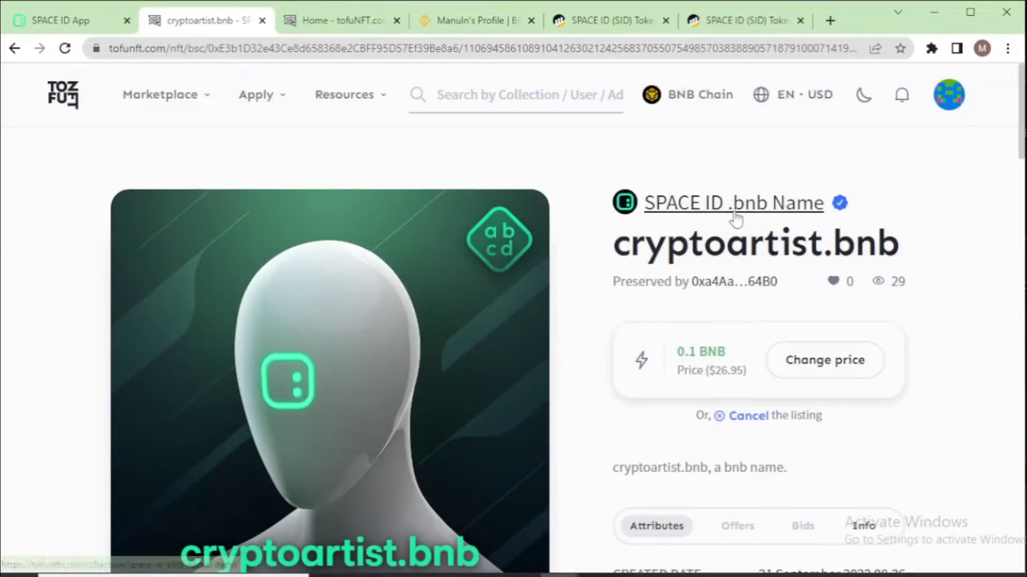
Open the SPACE ID .bnb Name collection and look through its newest listed domains and their prices.
click(718, 213)
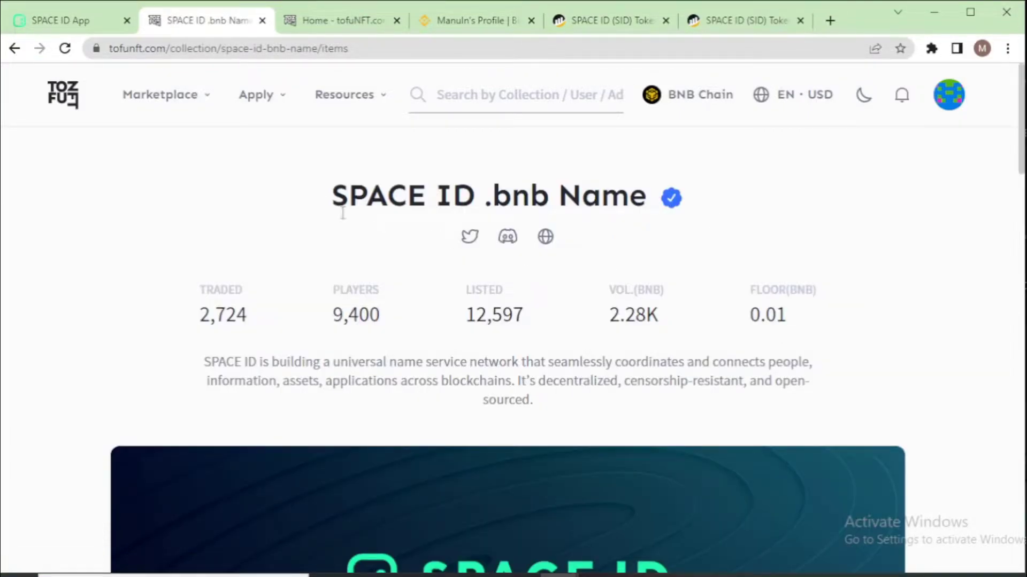
drag(327, 199, 682, 197)
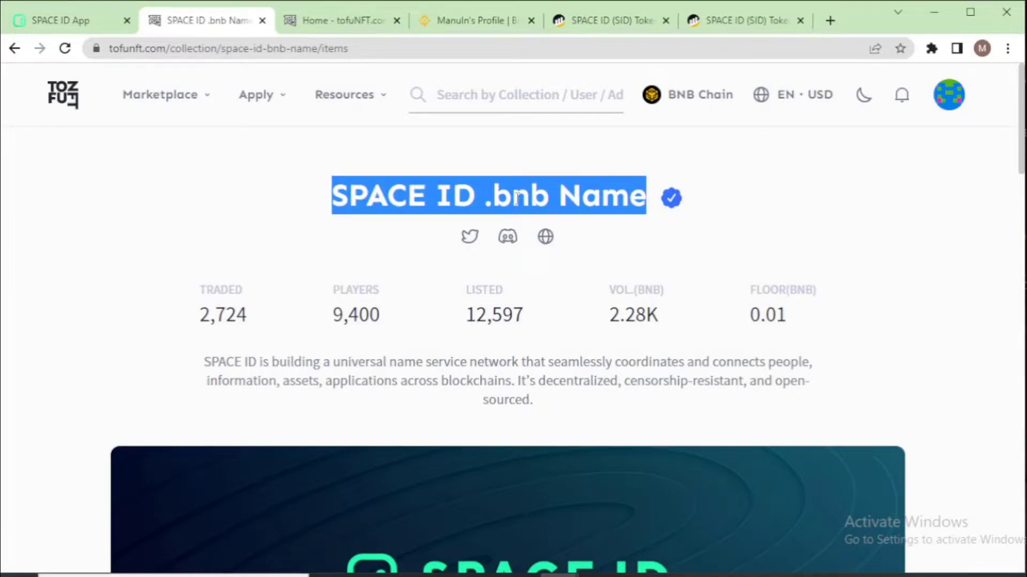
click(620, 199)
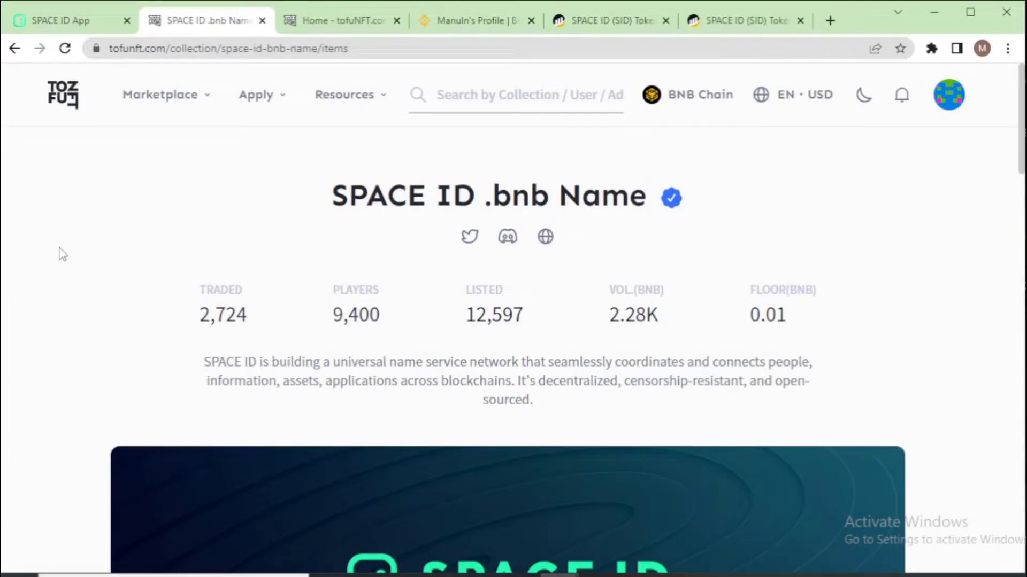
scroll(27, 279, down, 3)
scroll(26, 279, down, 10)
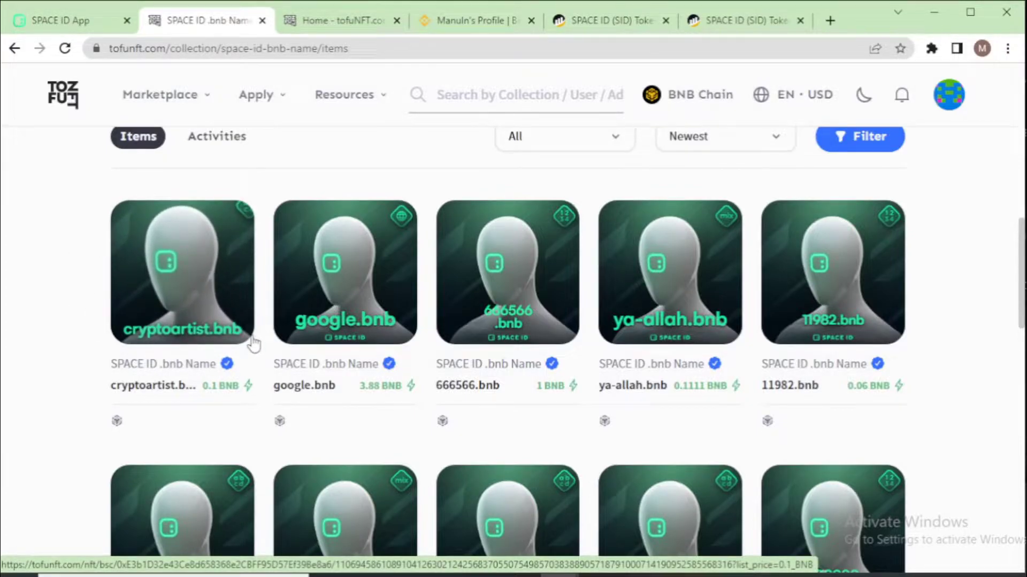
mouse_move(343, 331)
mouse_move(870, 277)
scroll(46, 383, down, 4)
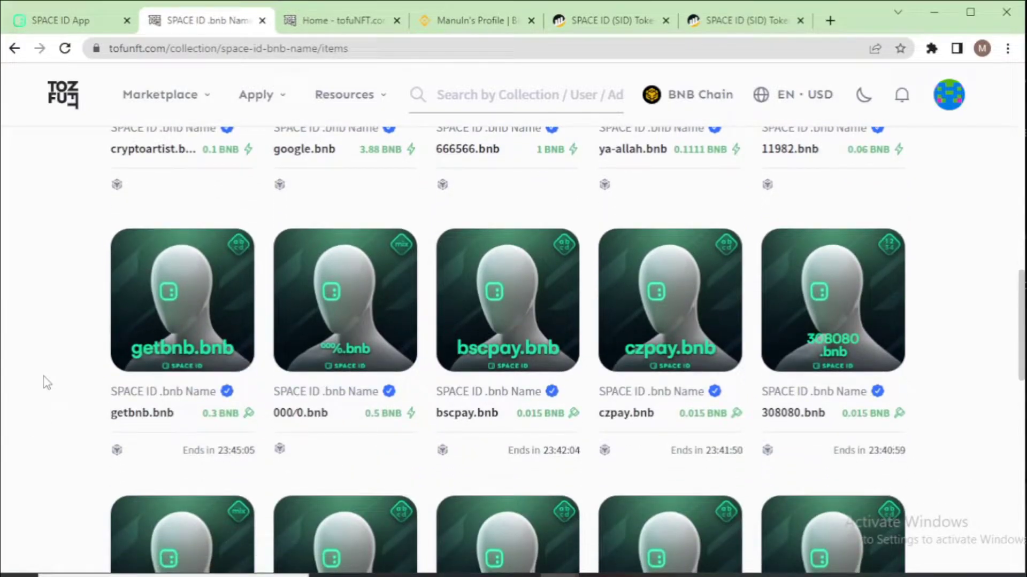
scroll(46, 383, down, 7)
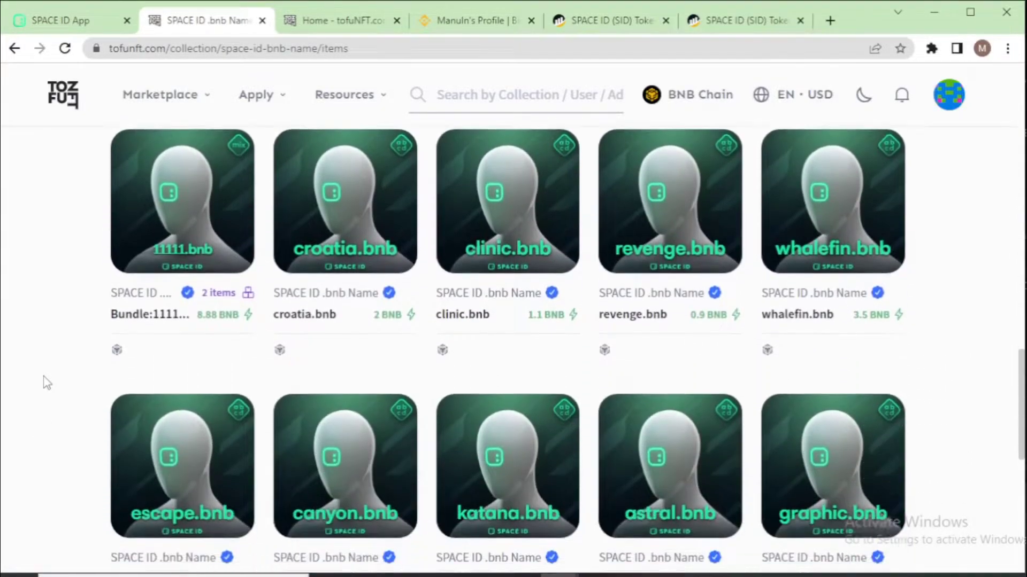
scroll(25, 394, up, 15)
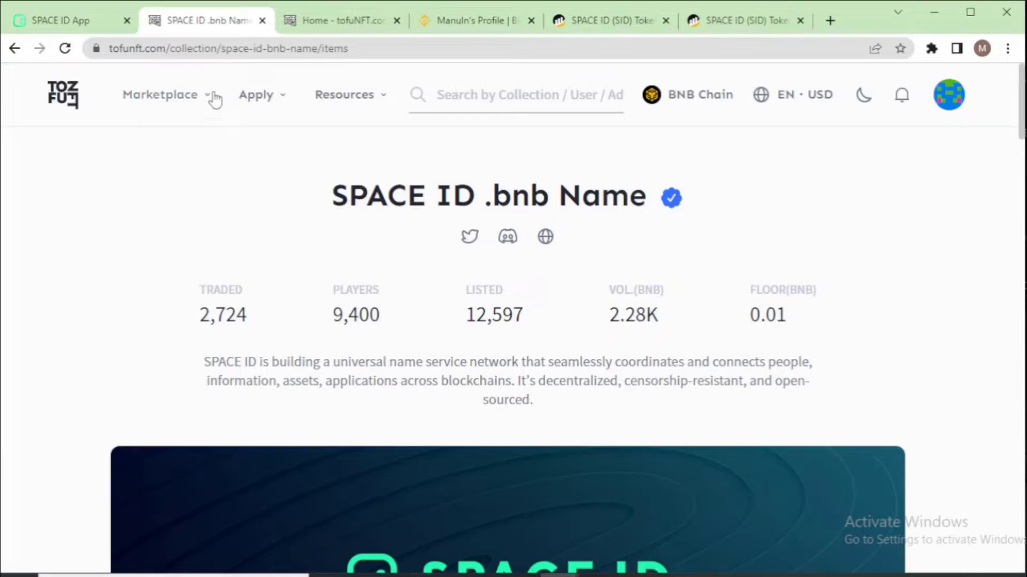
Go to Google and search for "binance nft marketplace".
click(224, 50)
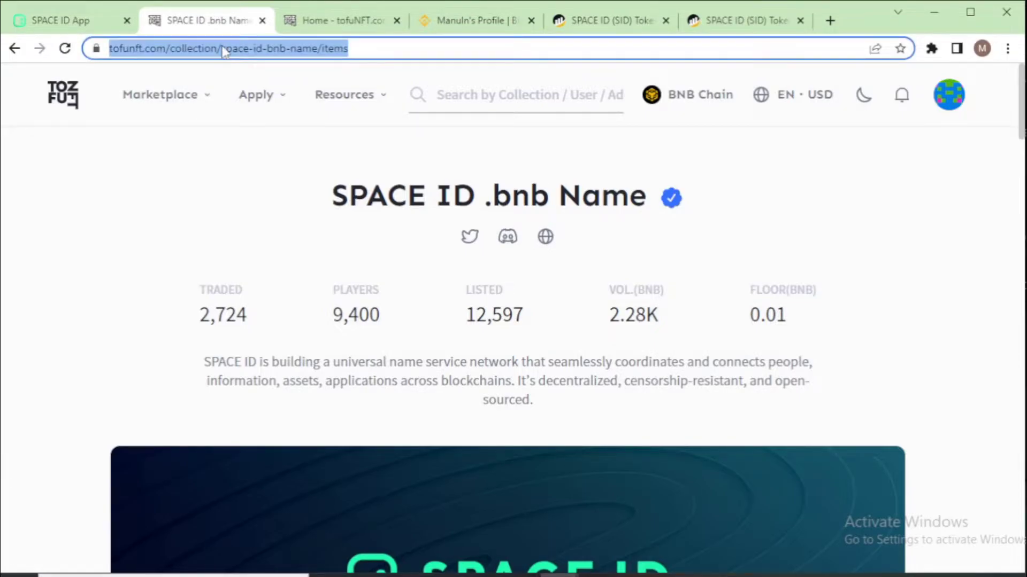
text(g)
key(Return)
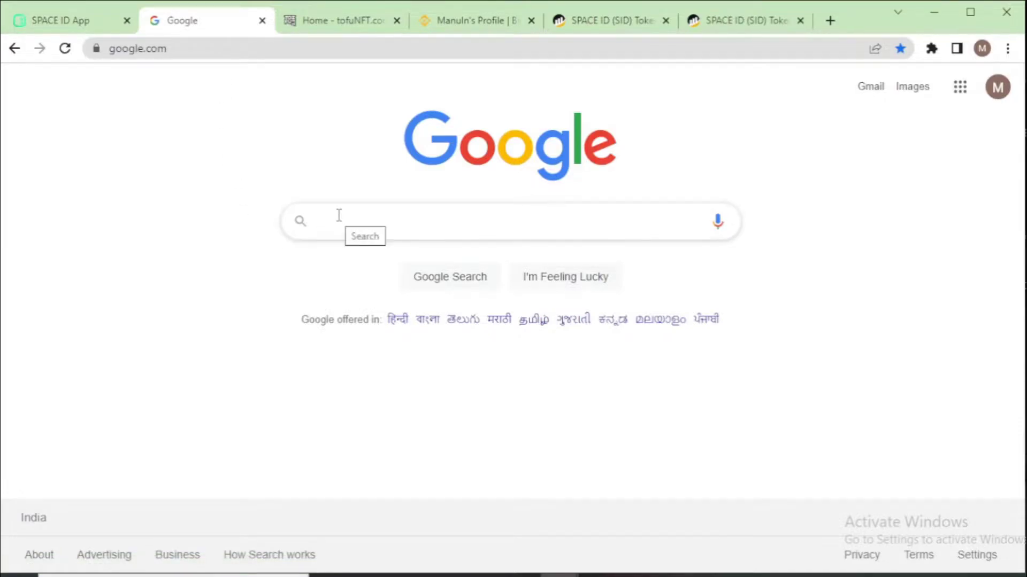
click(339, 215)
text(bina)
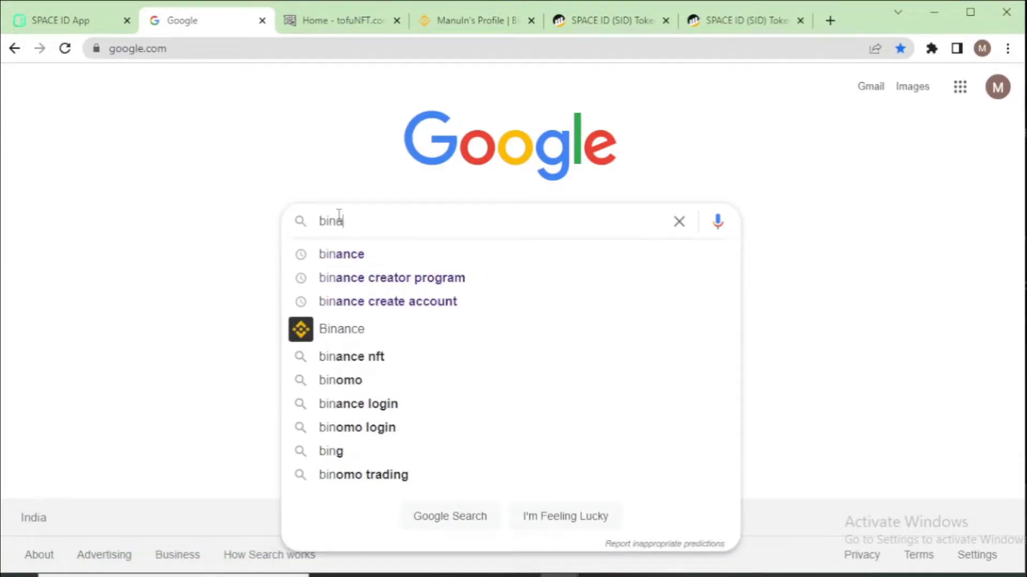
text(nce nft)
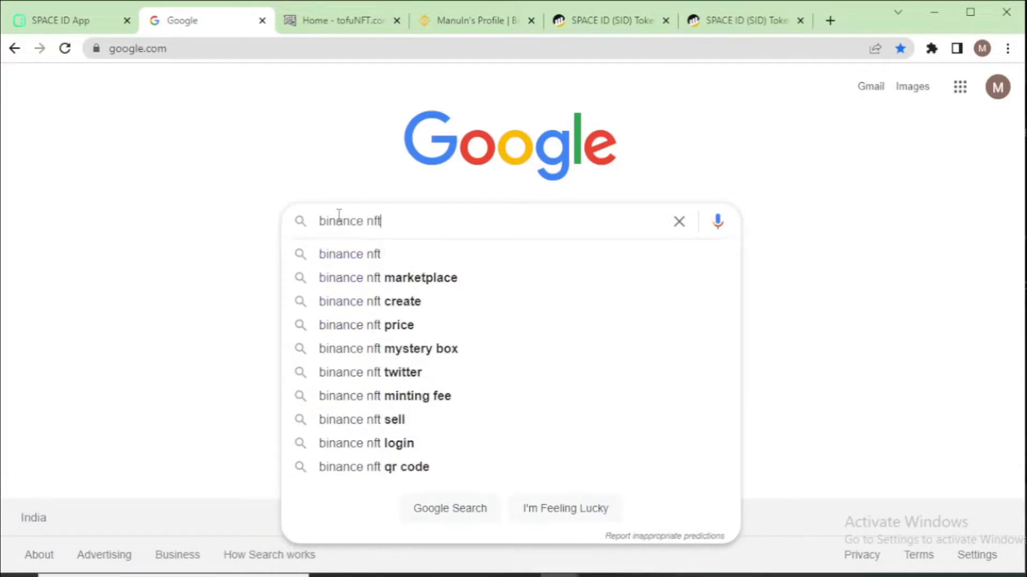
key(Down)
key(Down)
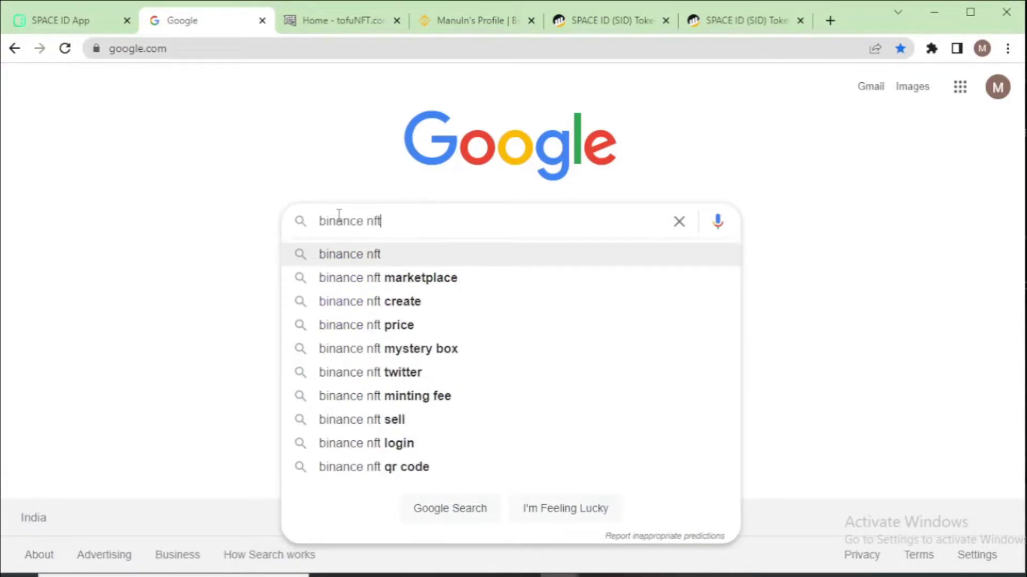
key(Return)
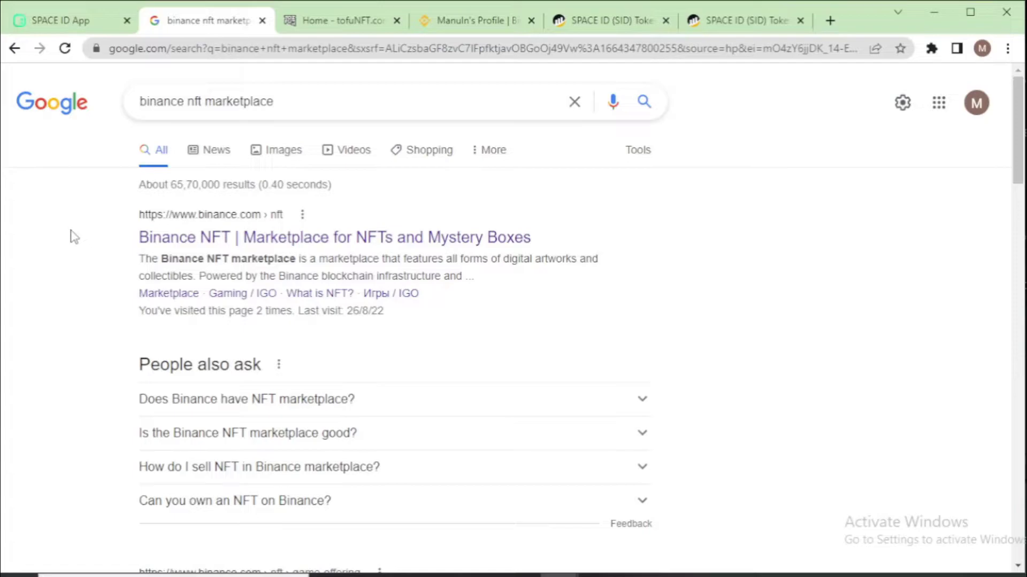
Switch to the Binance NFT profile and examine the collected auther.bnb domain and its auction page.
click(479, 20)
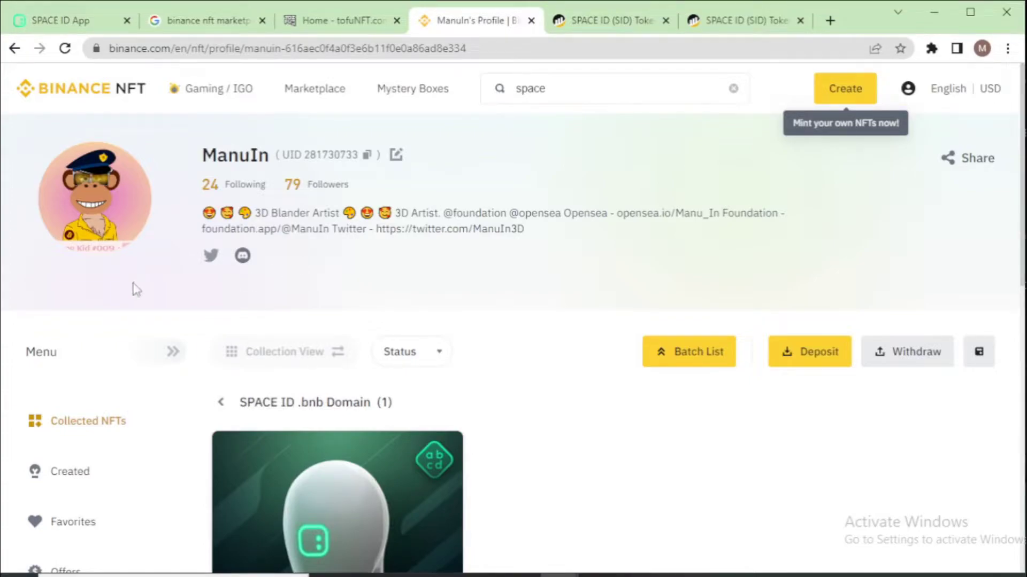
drag(208, 151, 269, 154)
click(504, 289)
scroll(534, 343, down, 3)
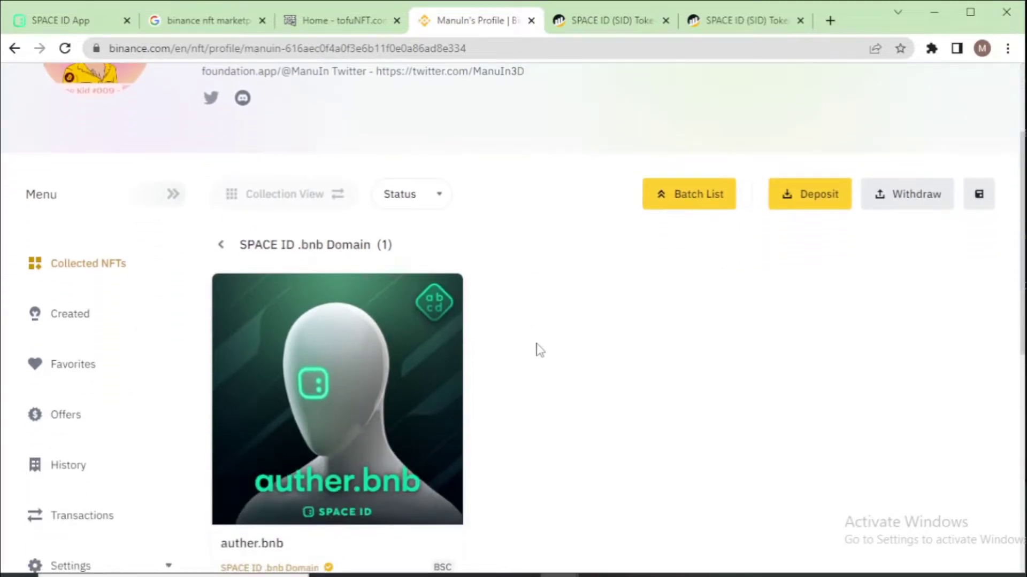
scroll(537, 351, up, 3)
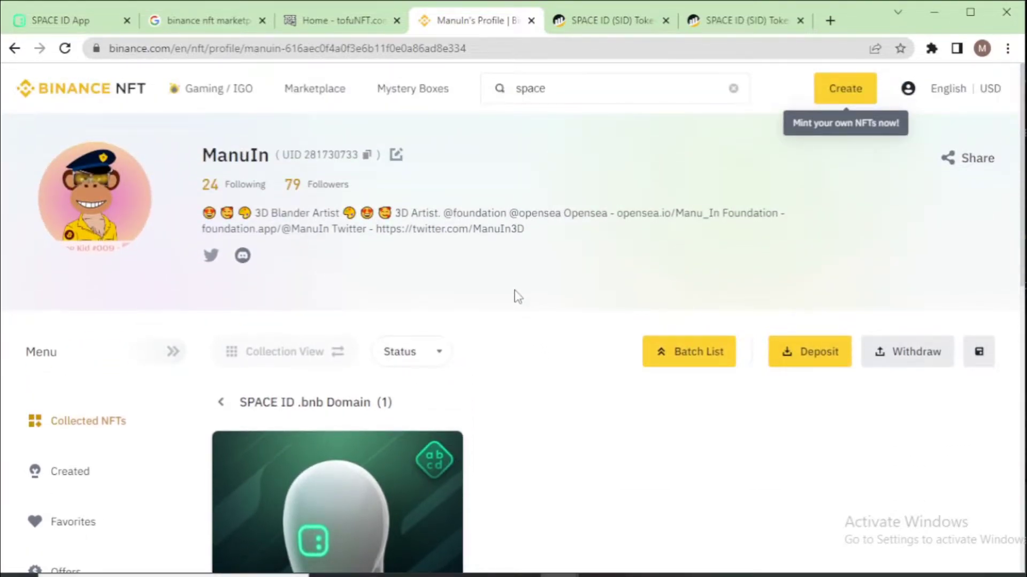
scroll(517, 298, down, 5)
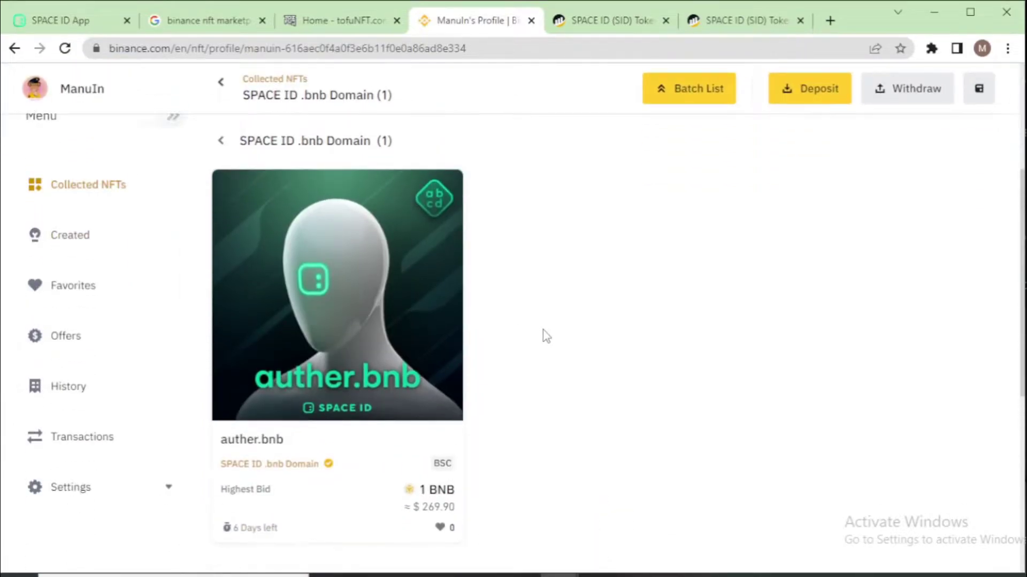
scroll(546, 336, up, 1)
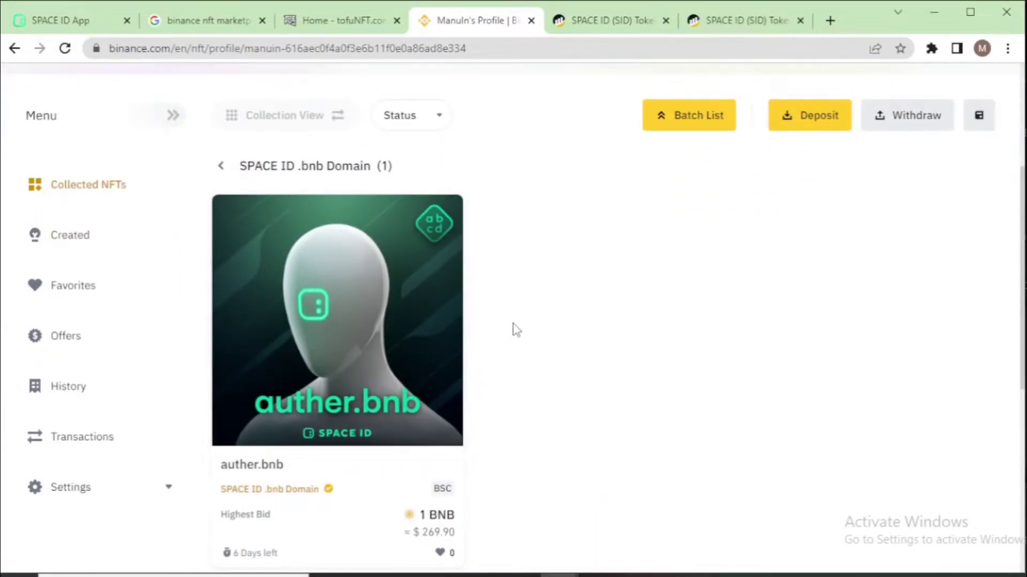
scroll(516, 332, up, 4)
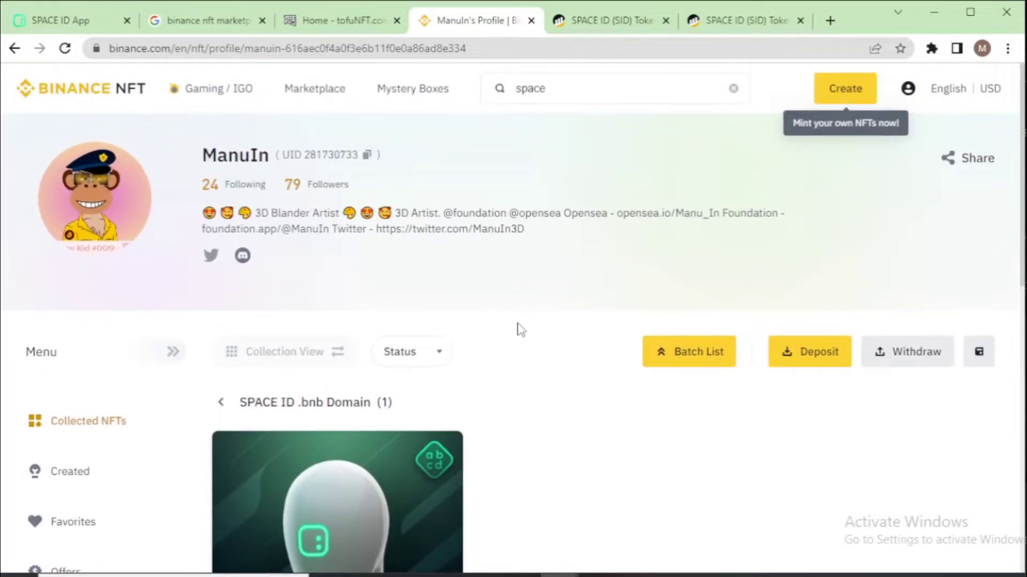
scroll(517, 339, down, 4)
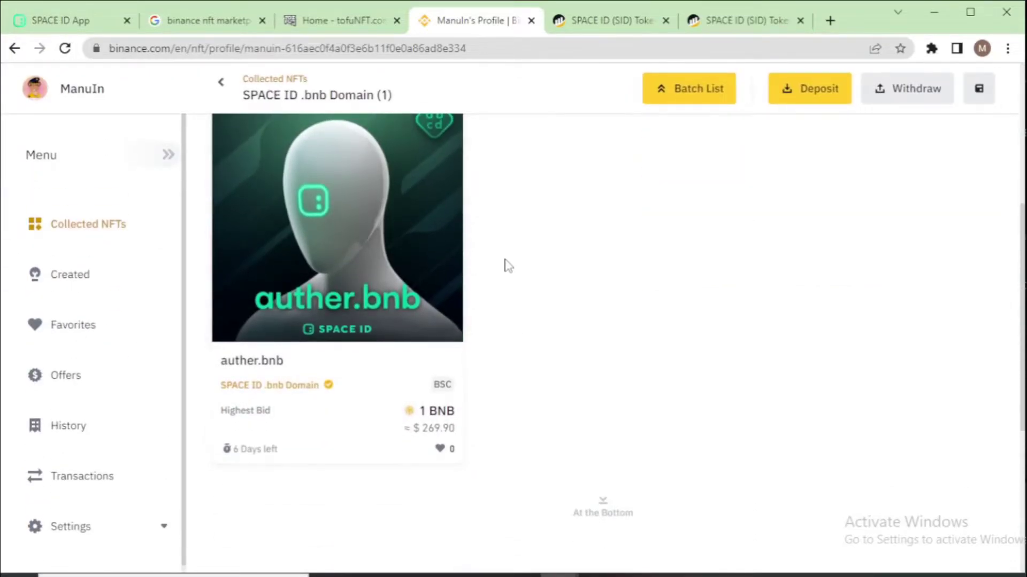
click(406, 235)
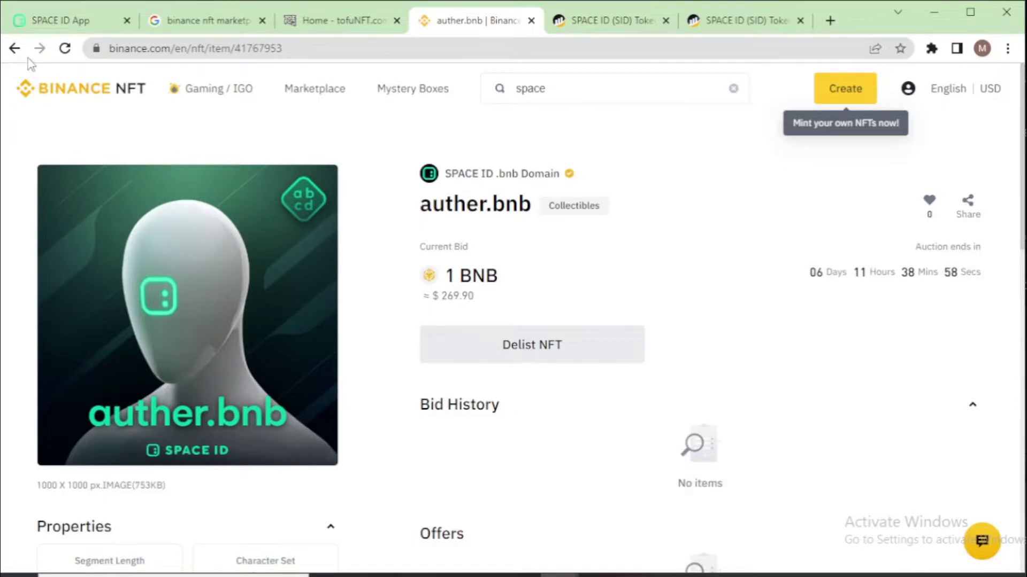
click(14, 48)
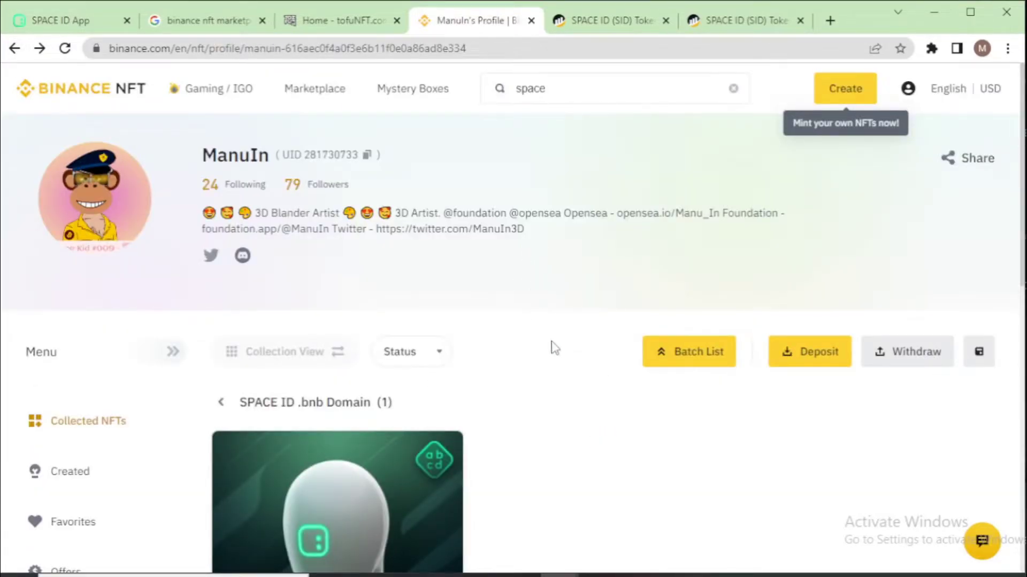
View the favorite domain in the SPACE ID app's profile and return to the Binance NFT profile.
click(327, 22)
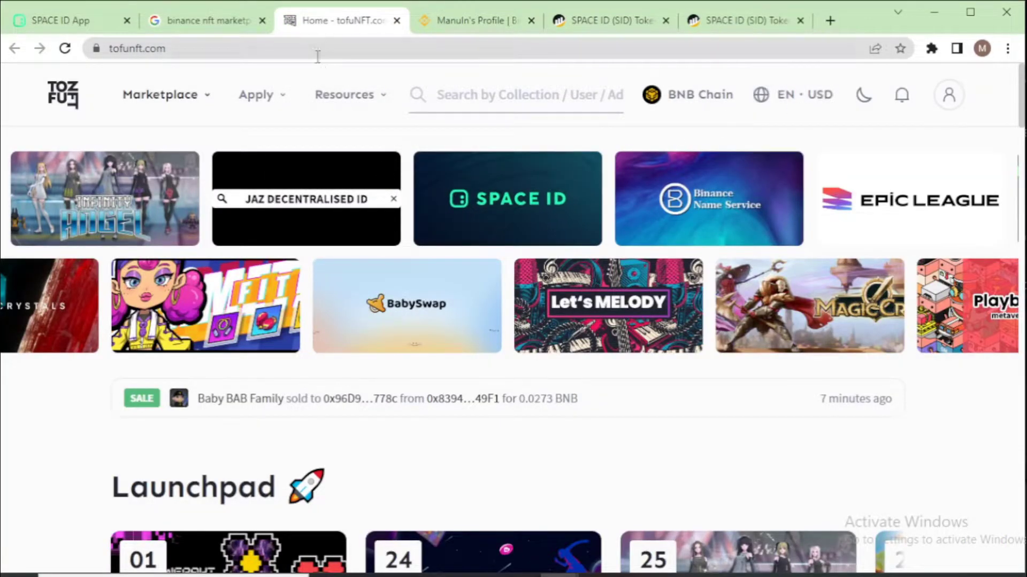
click(471, 20)
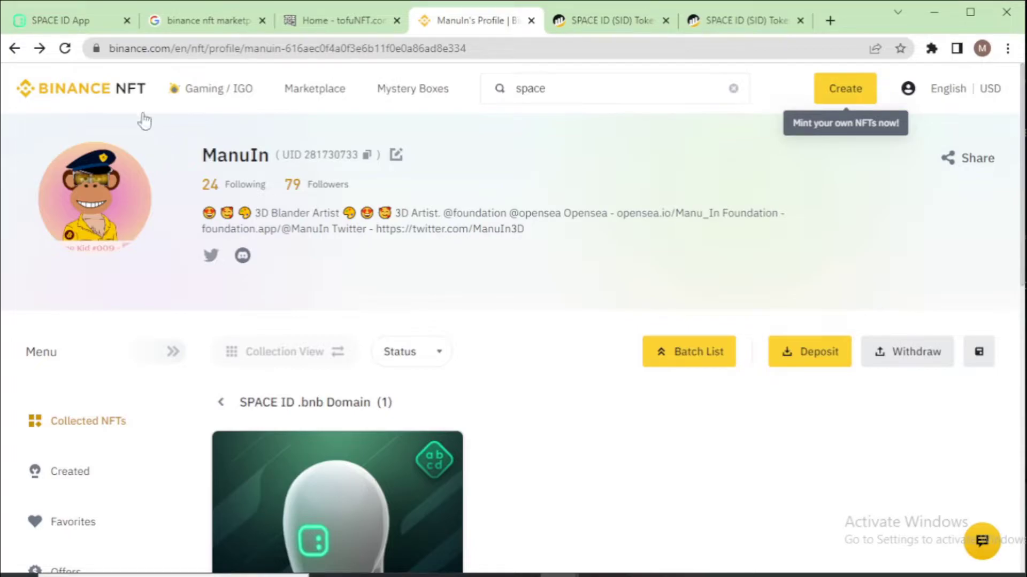
click(65, 21)
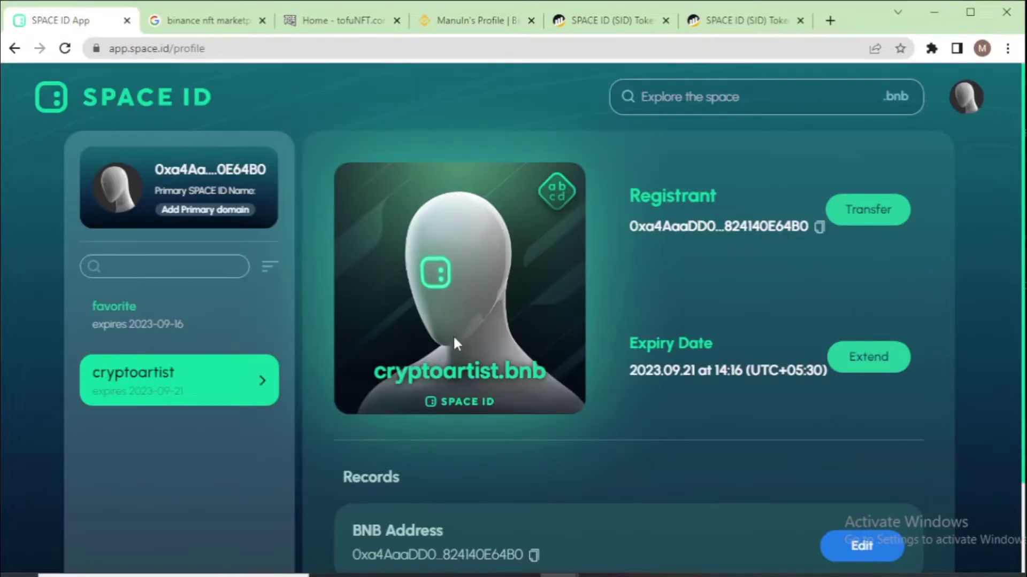
click(172, 336)
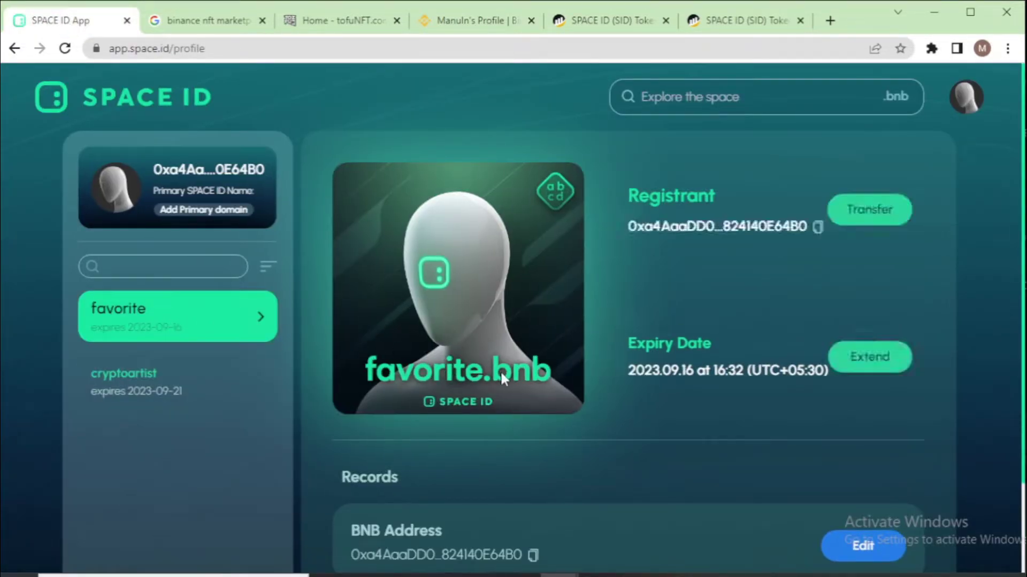
click(471, 20)
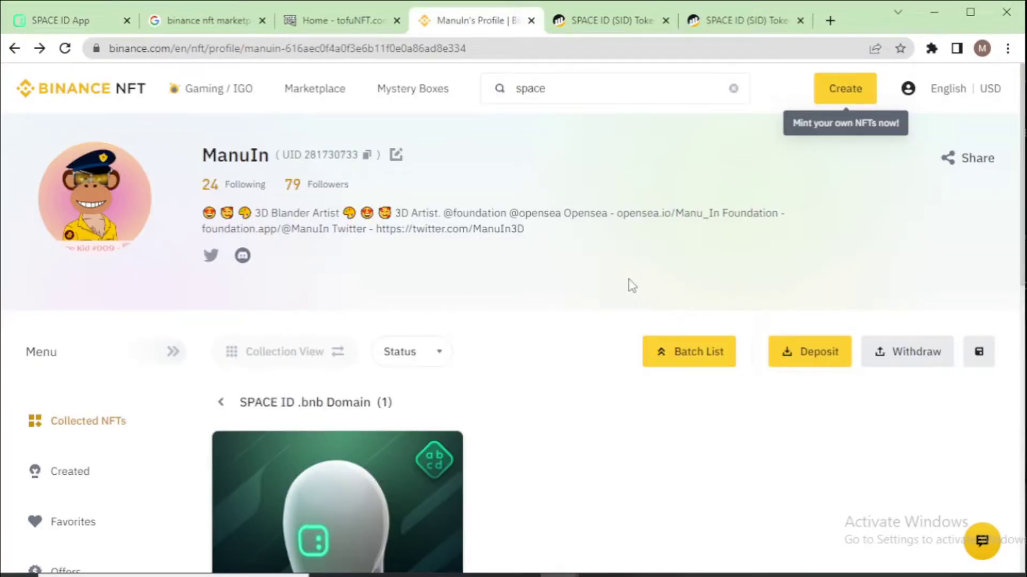
Start an NFT deposit on the BSC network and choose MetaMask as the wallet to connect.
click(809, 358)
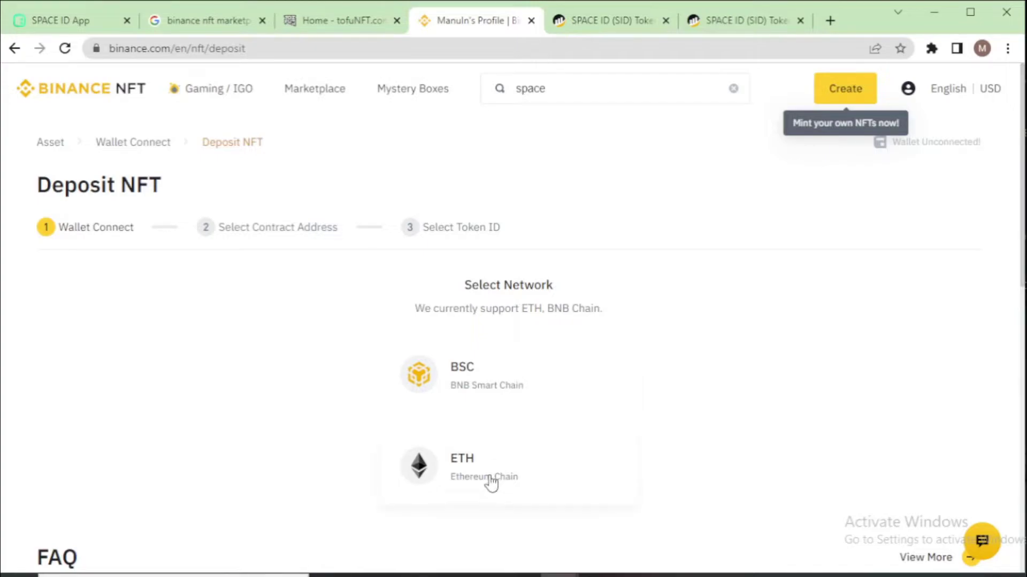
click(500, 380)
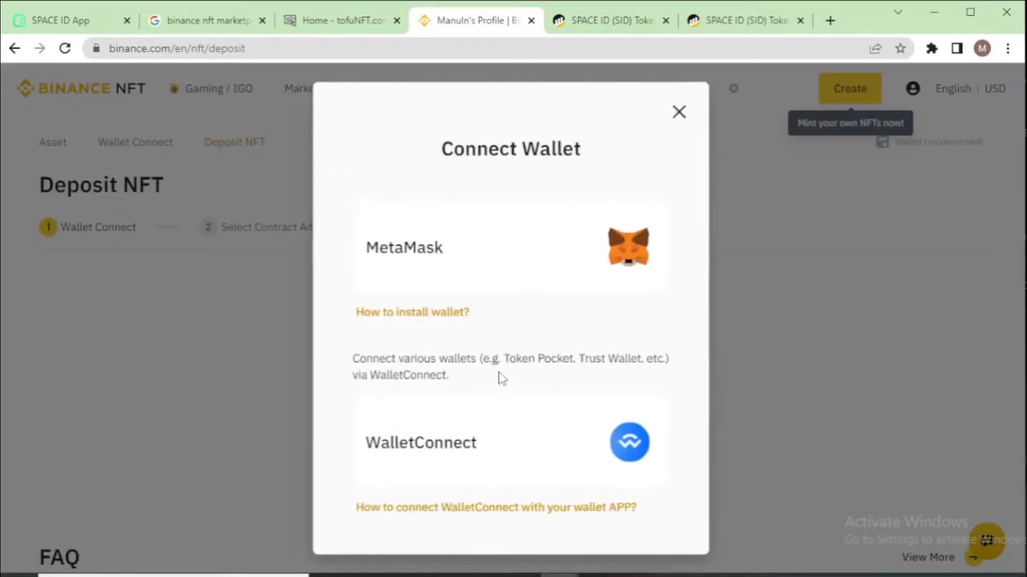
click(434, 261)
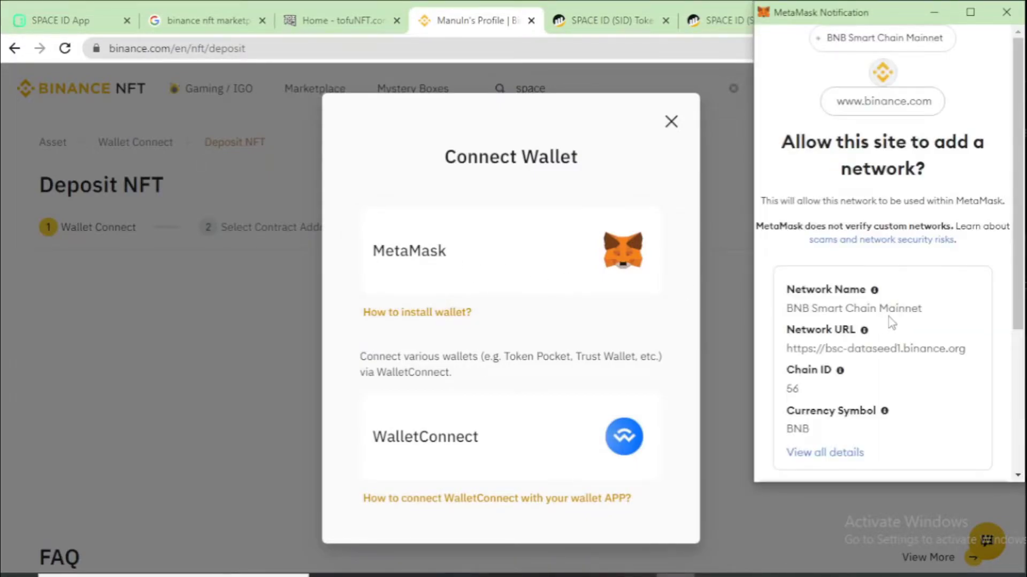
Approve adding and switching to BNB Smart Chain Mainnet in MetaMask, and proceed to the contract address selection.
scroll(890, 325, down, 4)
click(943, 454)
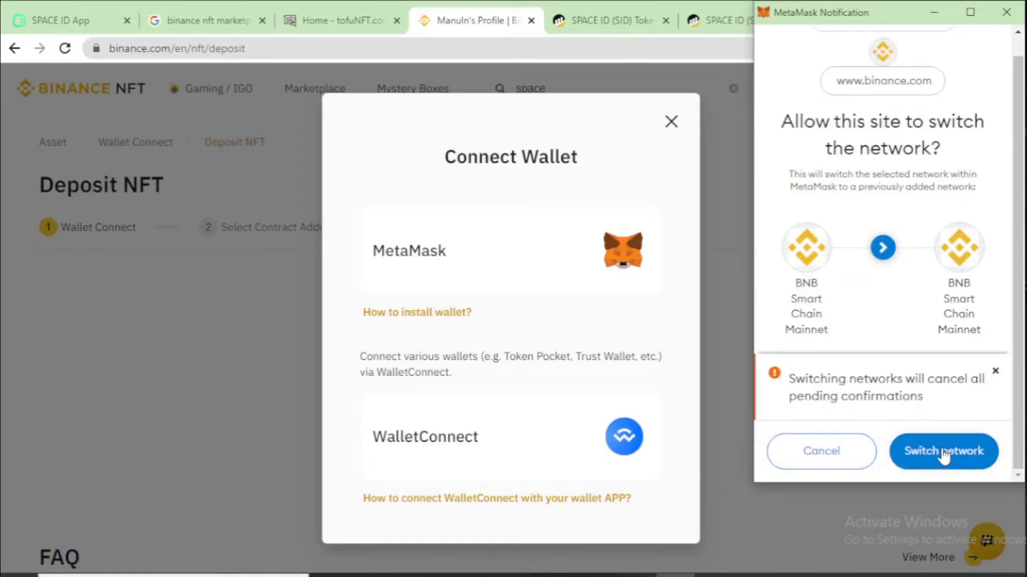
click(943, 452)
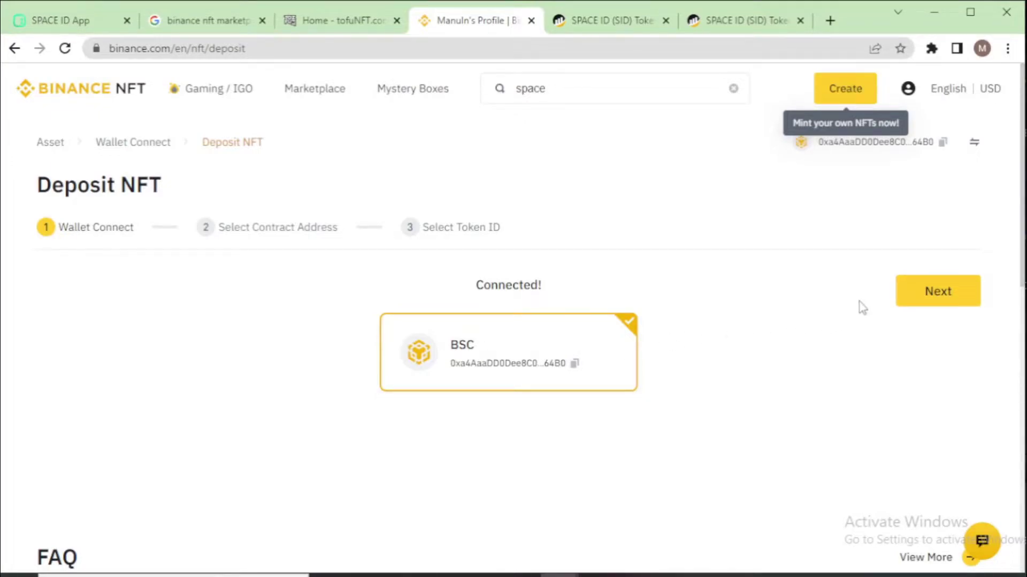
click(933, 292)
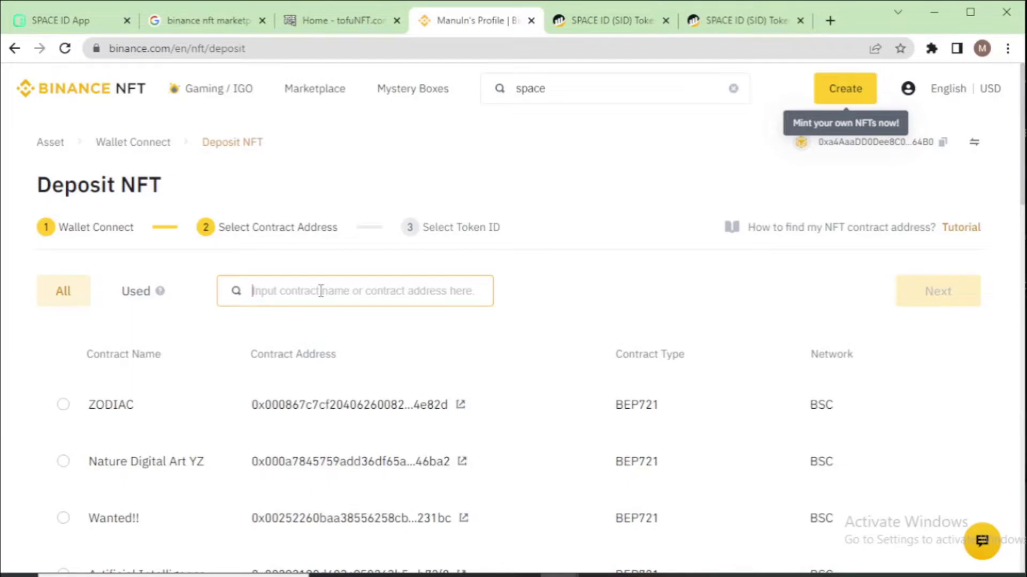
Switch to the tofuNFT home page and connect the MetaMask wallet there.
click(328, 27)
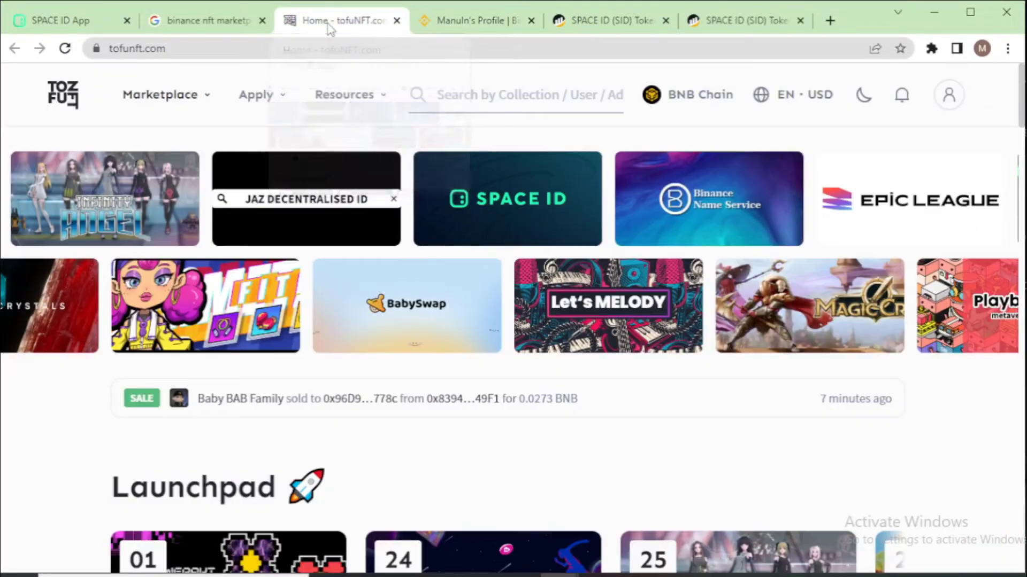
click(949, 96)
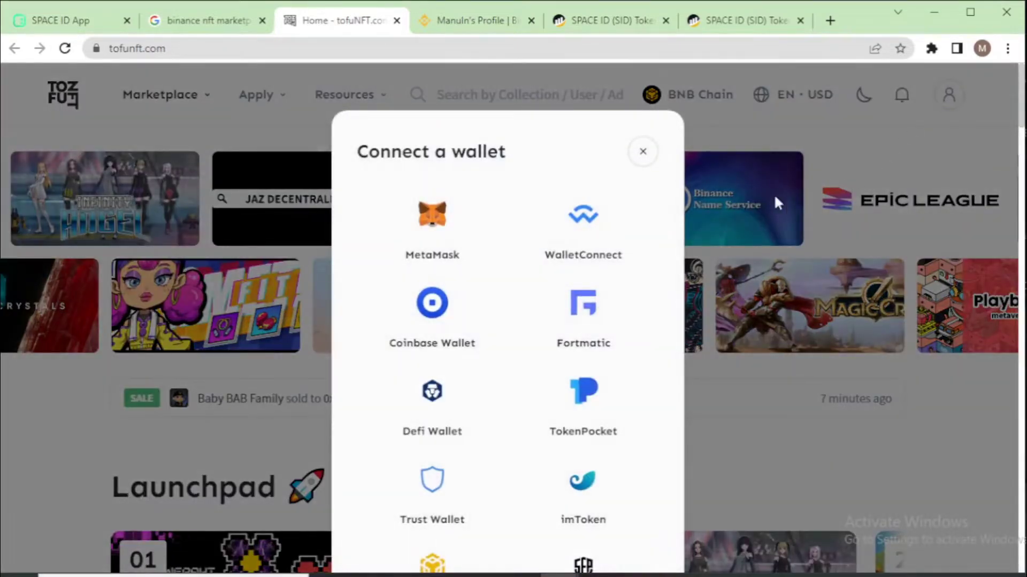
click(415, 227)
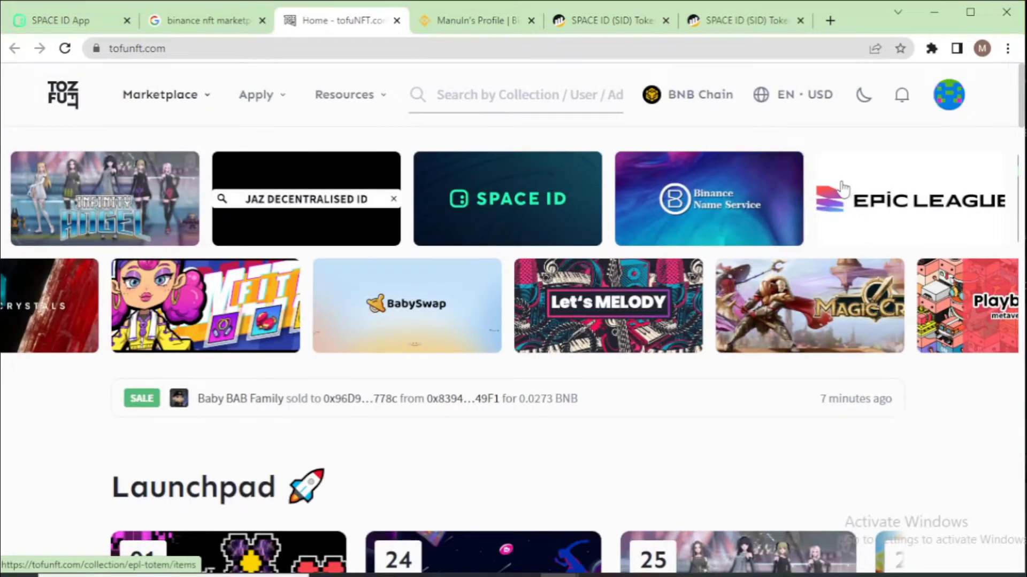
Open the SPACE ID .bnb Name collection from the tofuNFT home page and check its linked official website.
scroll(582, 297, down, 5)
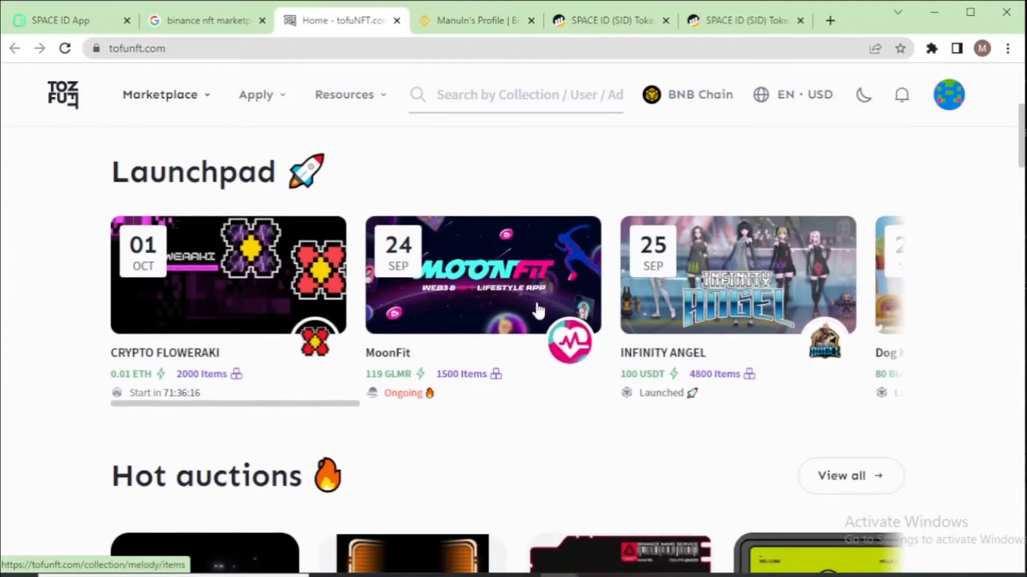
scroll(550, 287, down, 11)
scroll(293, 293, down, 5)
scroll(293, 234, up, 5)
click(276, 348)
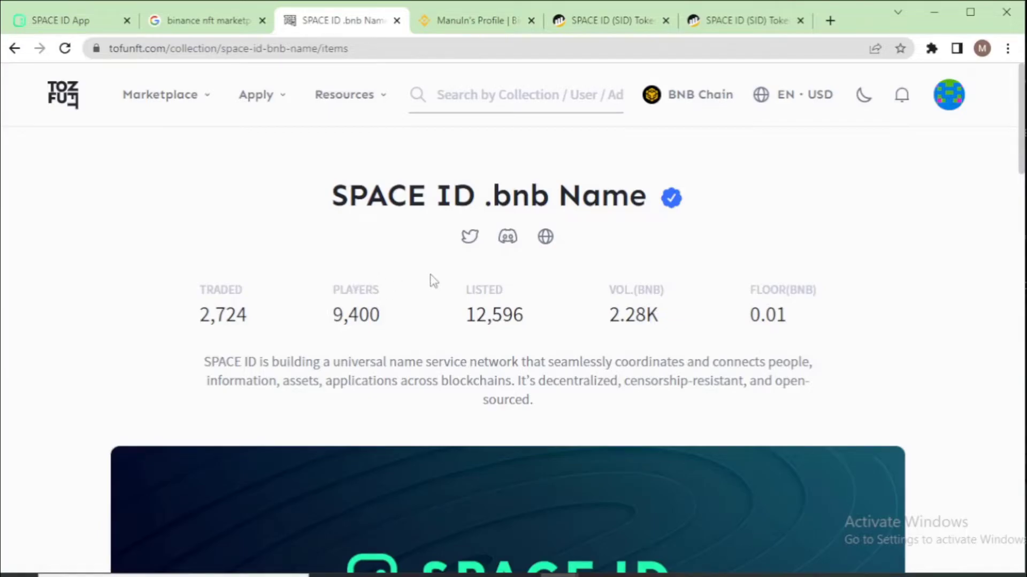
click(543, 240)
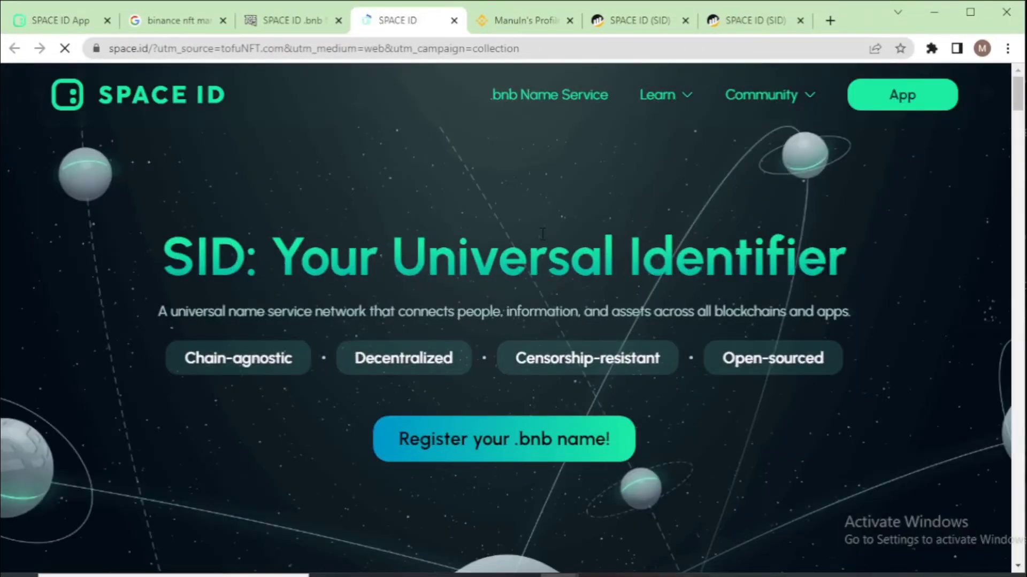
click(454, 21)
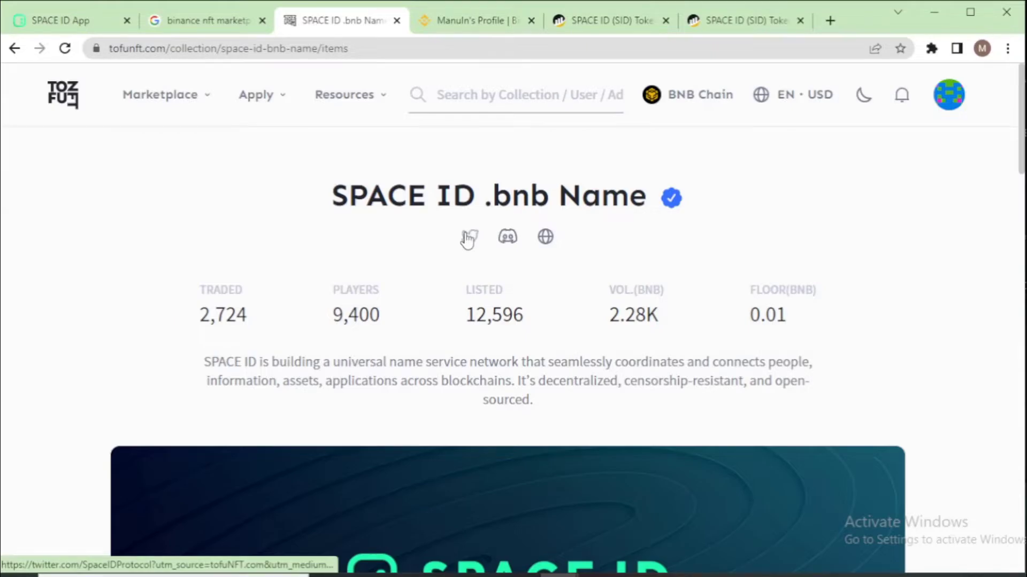
Open the cryptoartist.bnb item's contract info and copy the SPACE ID contract address from BscScan.
scroll(468, 240, down, 10)
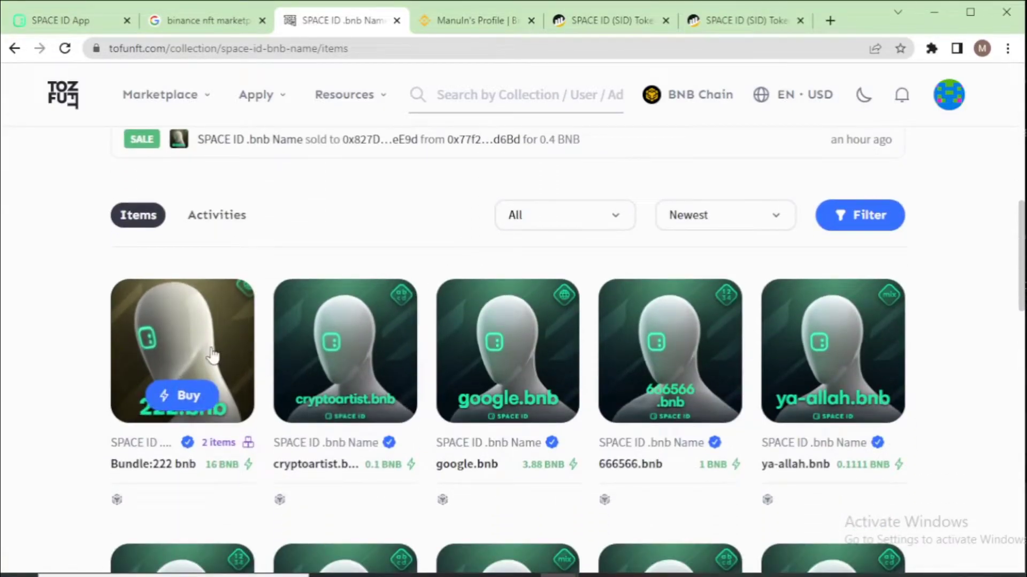
click(337, 361)
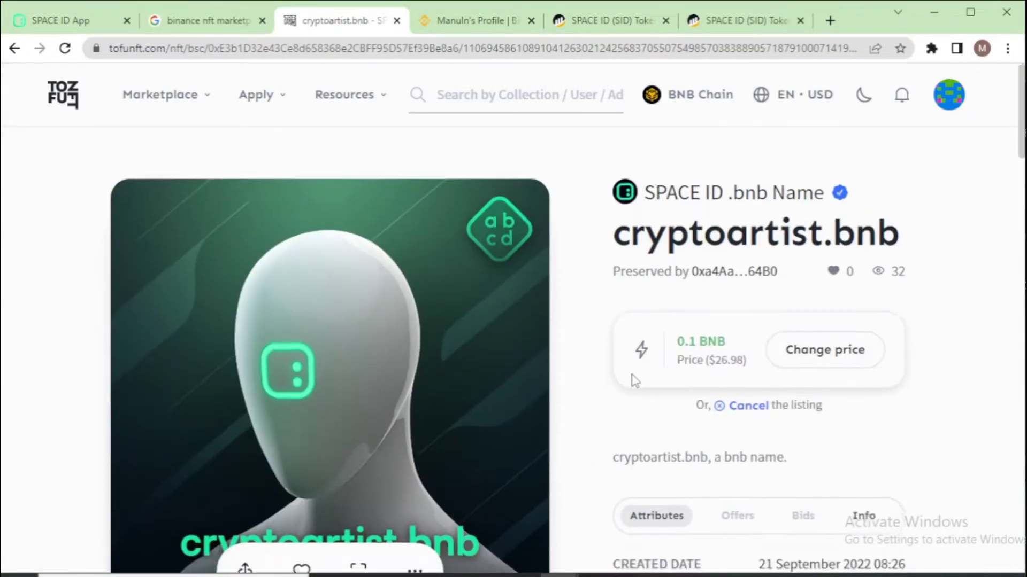
scroll(630, 383, down, 3)
click(866, 370)
scroll(869, 375, down, 3)
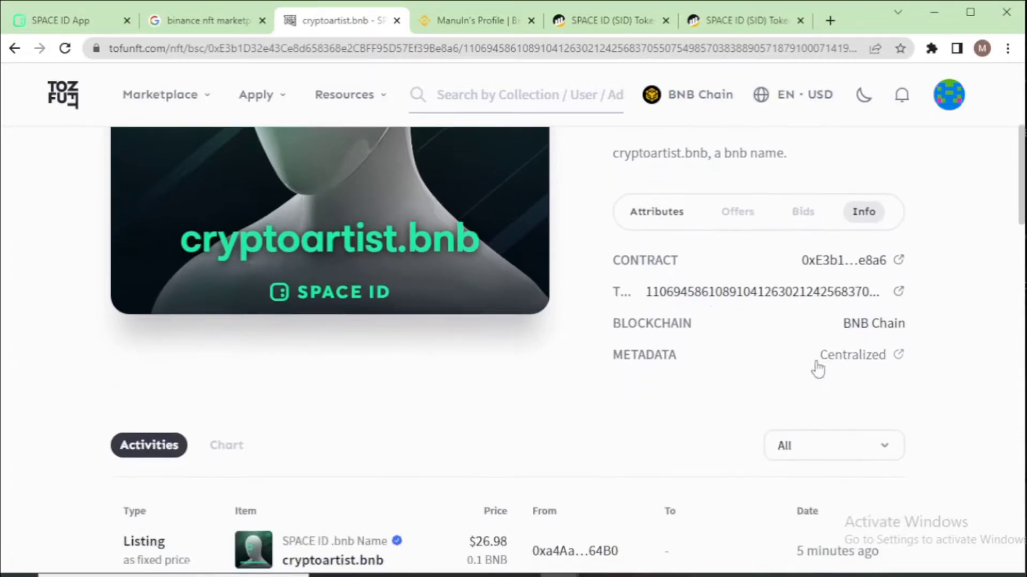
click(869, 262)
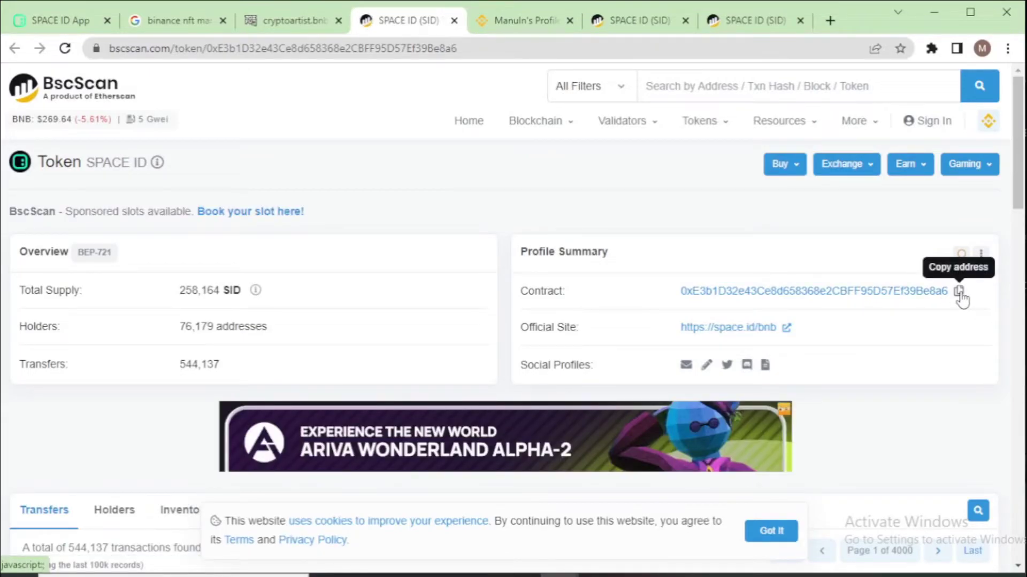
click(959, 291)
Find the copied contract address in the Binance NFT deposit, select Space ID (New) and proceed to the token ID selection.
click(508, 24)
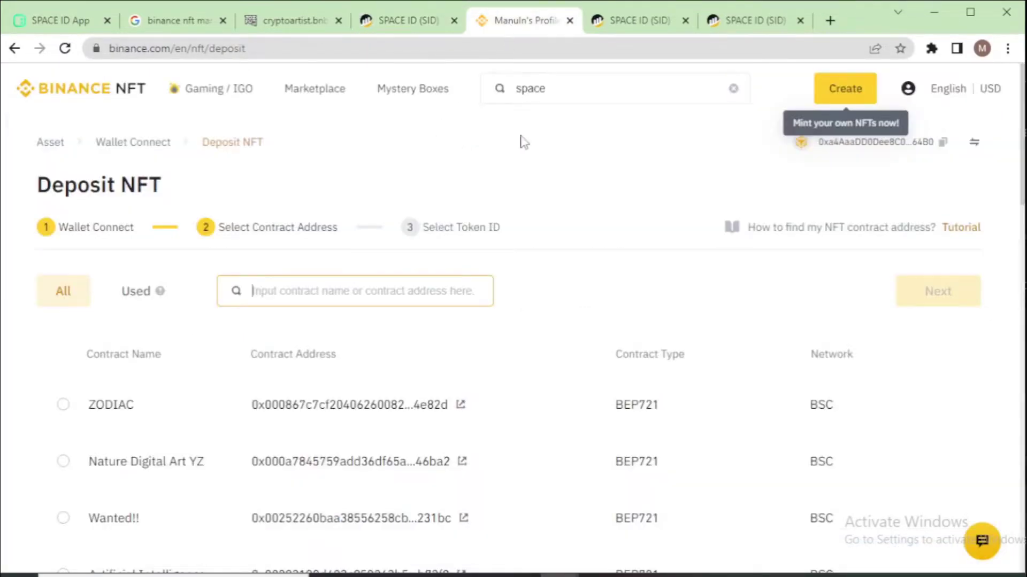
right_click(326, 295)
click(364, 419)
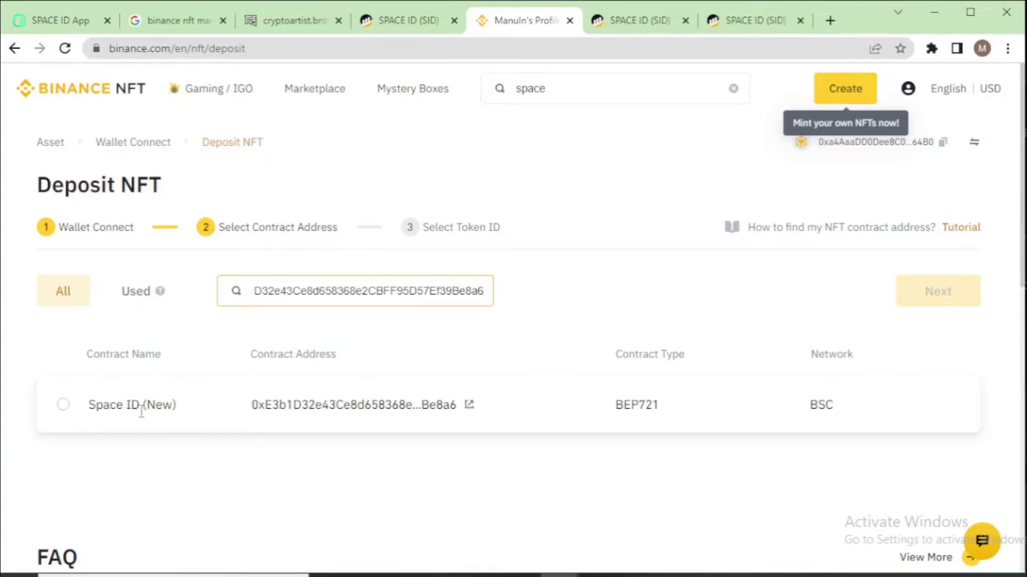
click(62, 405)
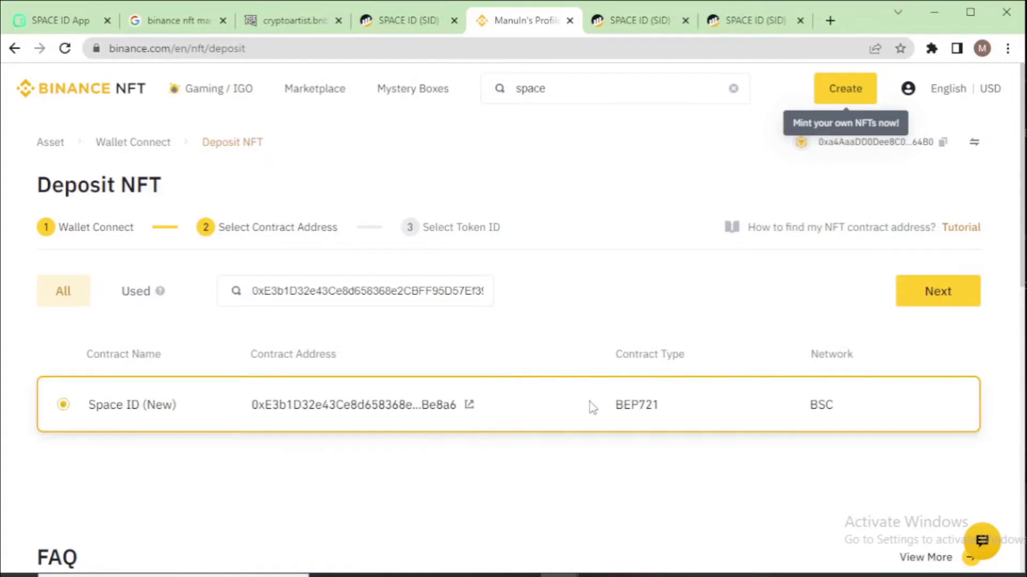
click(932, 296)
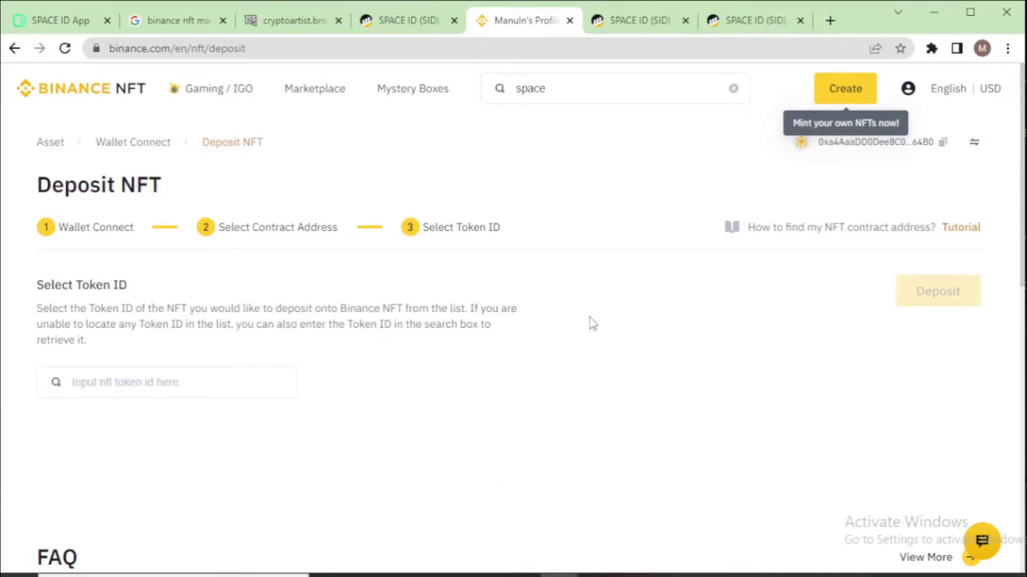
Switch to the tofuNFT page and open the favorite.bnb item from the wallet's own NFTs.
click(167, 372)
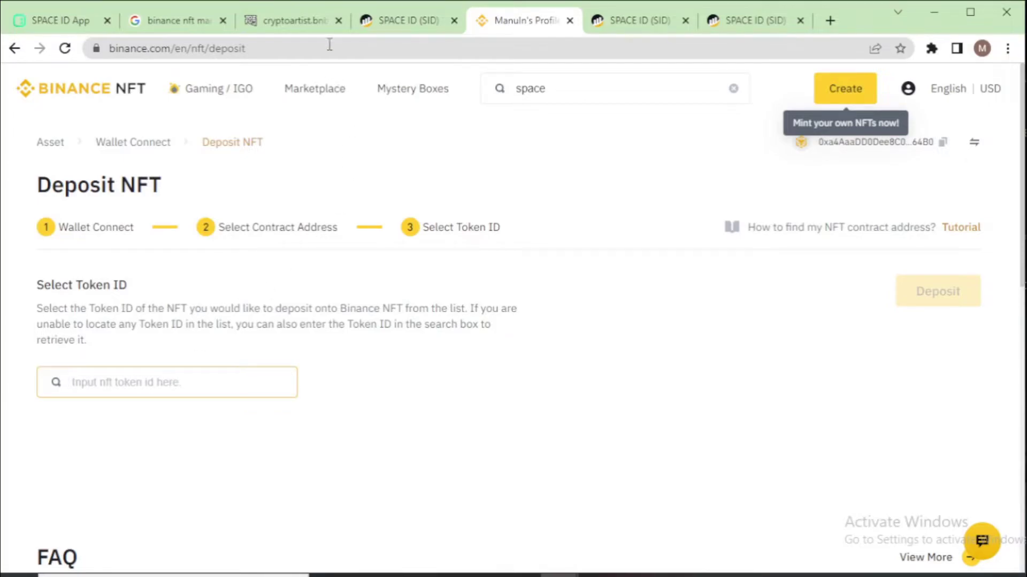
click(313, 24)
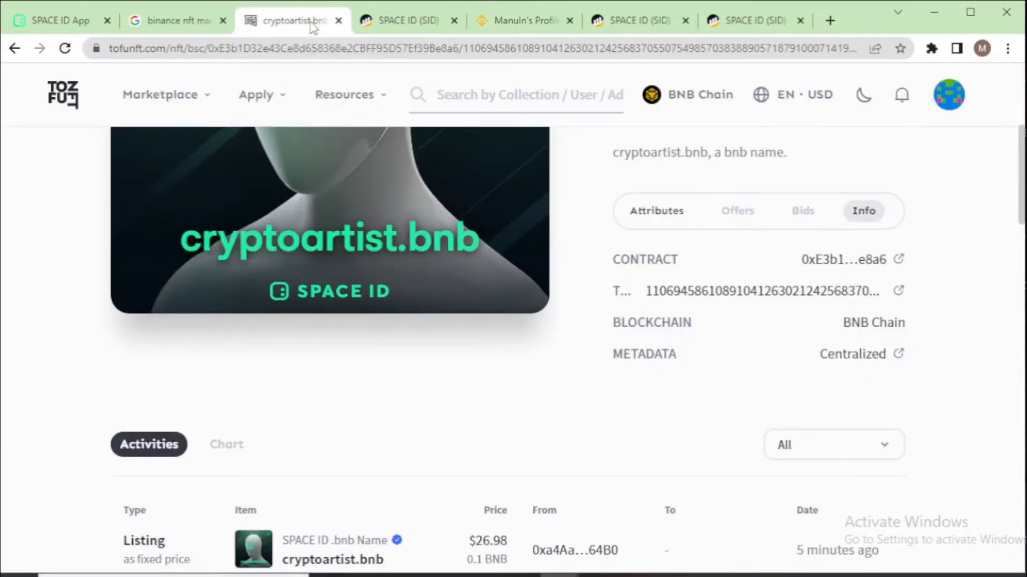
scroll(632, 378, up, 5)
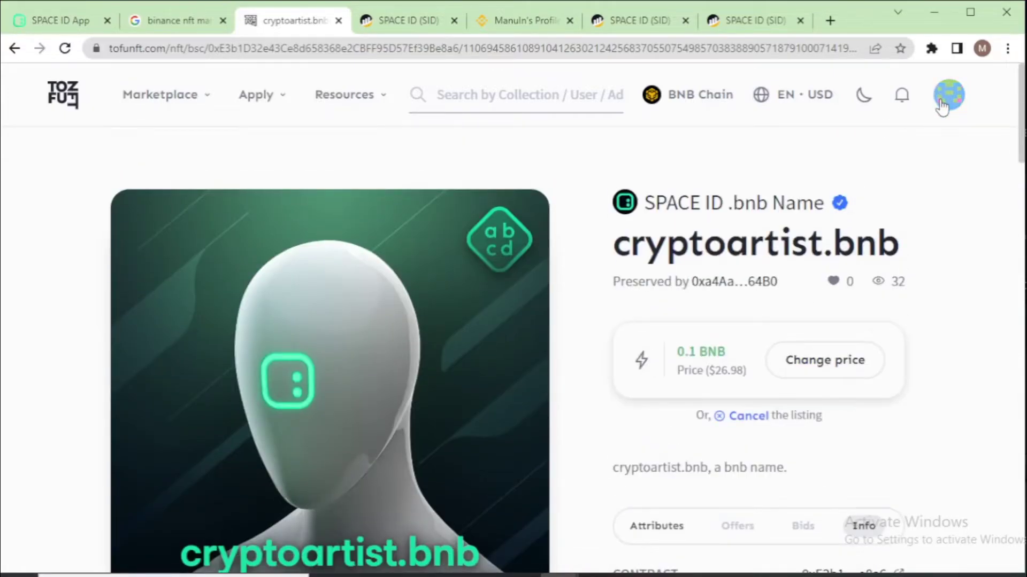
mouse_move(943, 107)
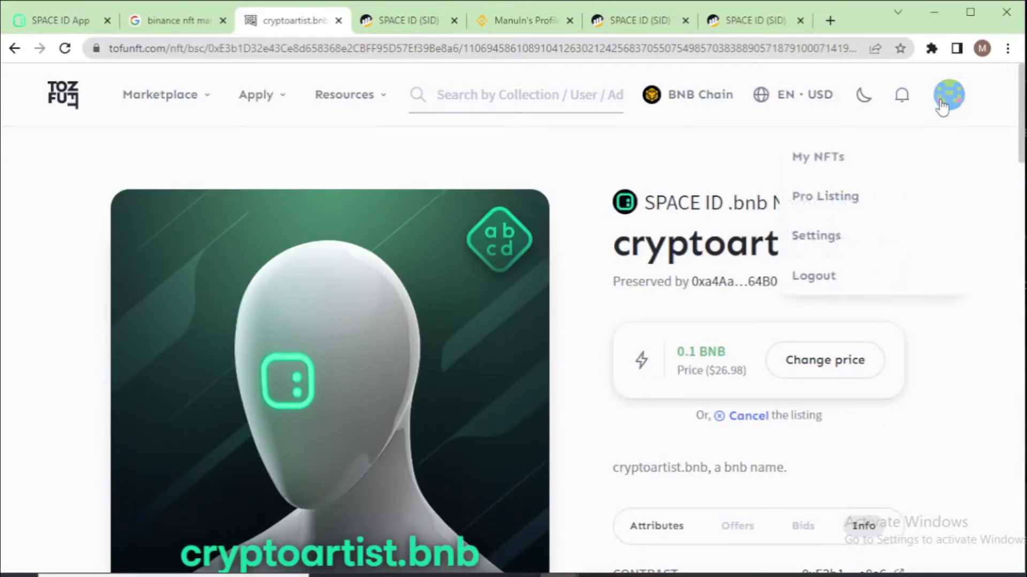
click(850, 167)
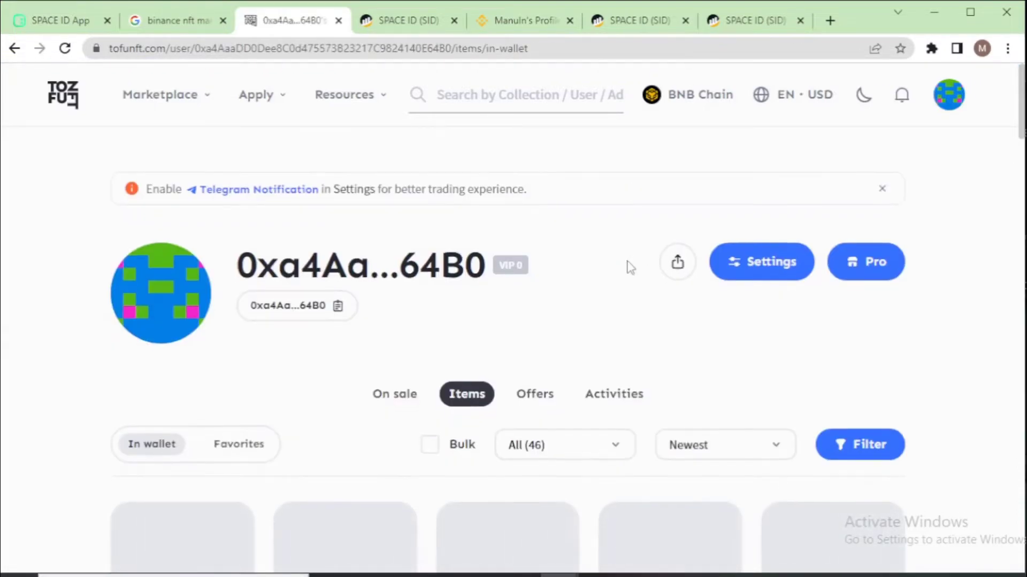
scroll(615, 270, down, 5)
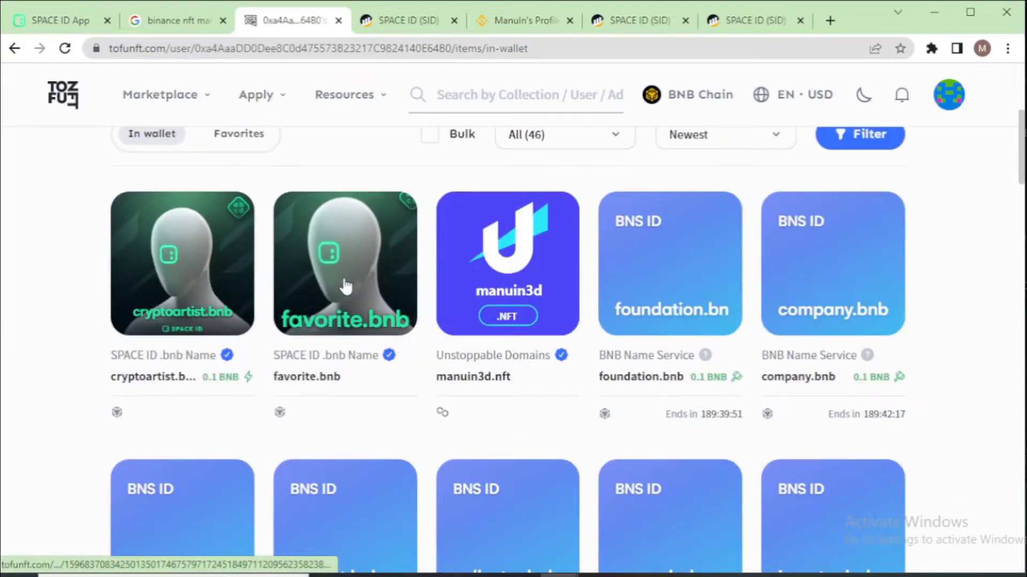
click(345, 286)
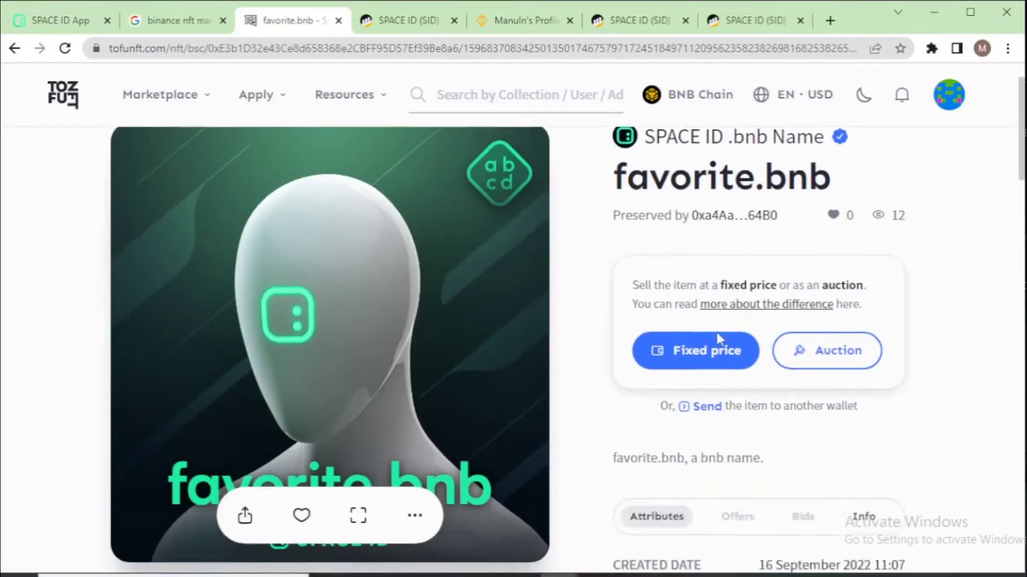
Show the favorite.bnb item's contract info and open its token ID on BscScan.
scroll(856, 299, down, 5)
click(866, 268)
scroll(855, 273, down, 1)
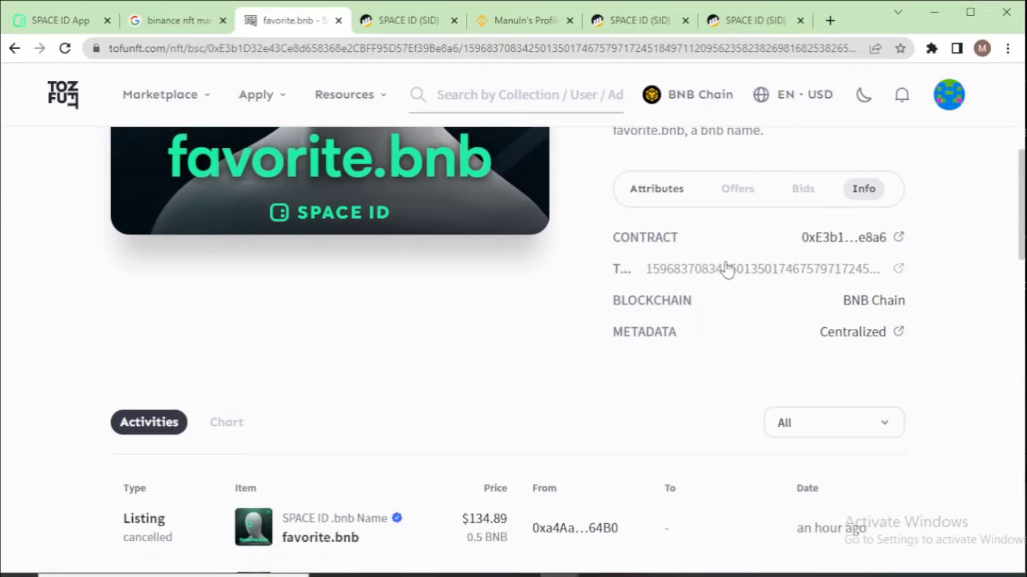
click(744, 269)
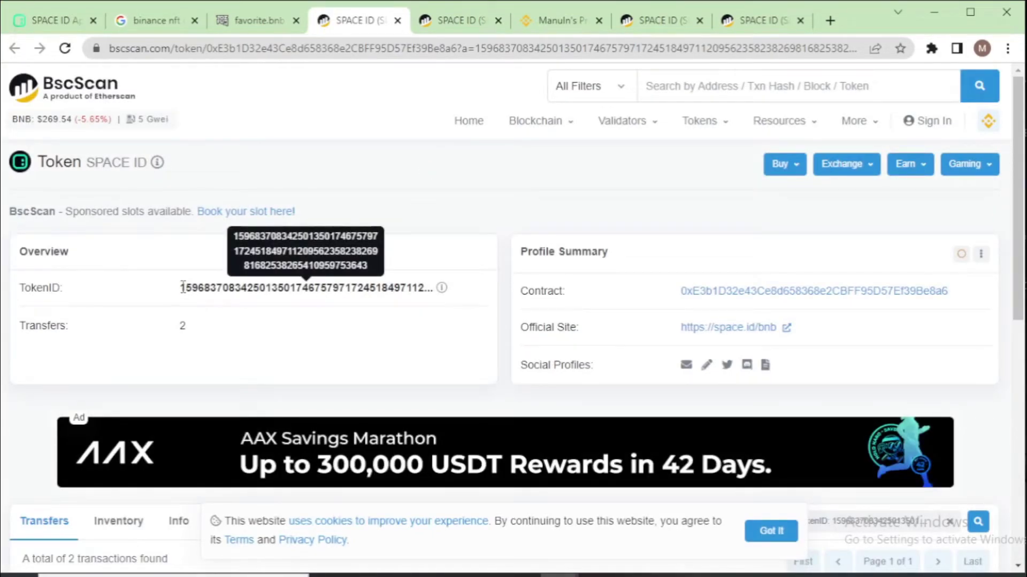
Copy the complete favorite.bnb token ID from the end of the BscScan page's web address.
drag(187, 288, 439, 289)
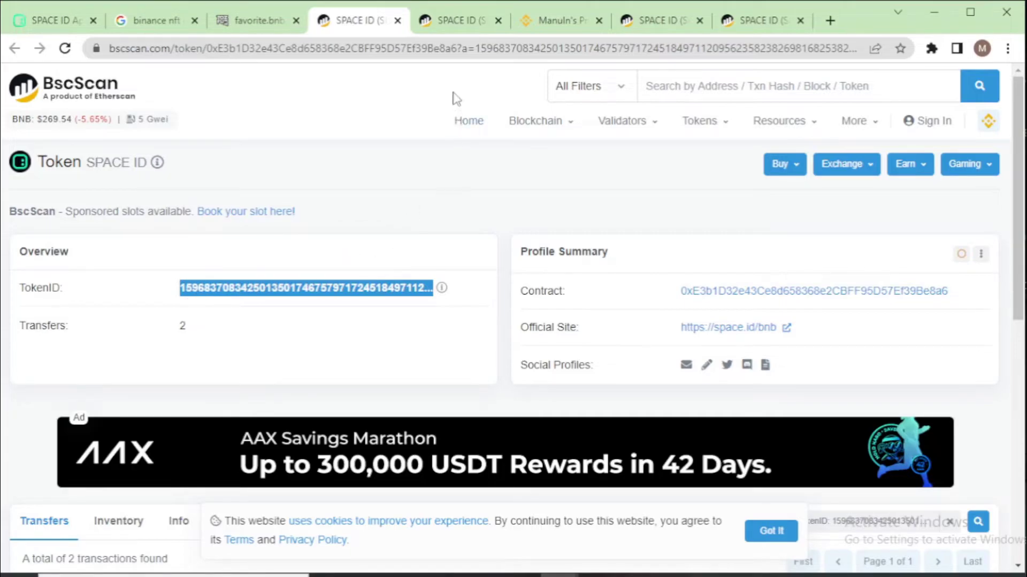
click(478, 48)
drag(560, 49, 929, 36)
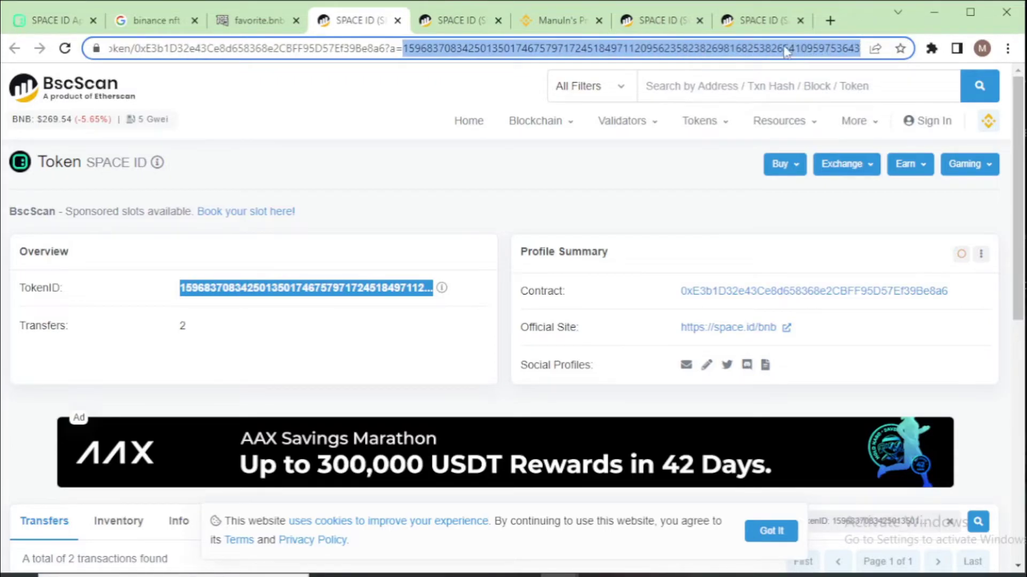
right_click(753, 51)
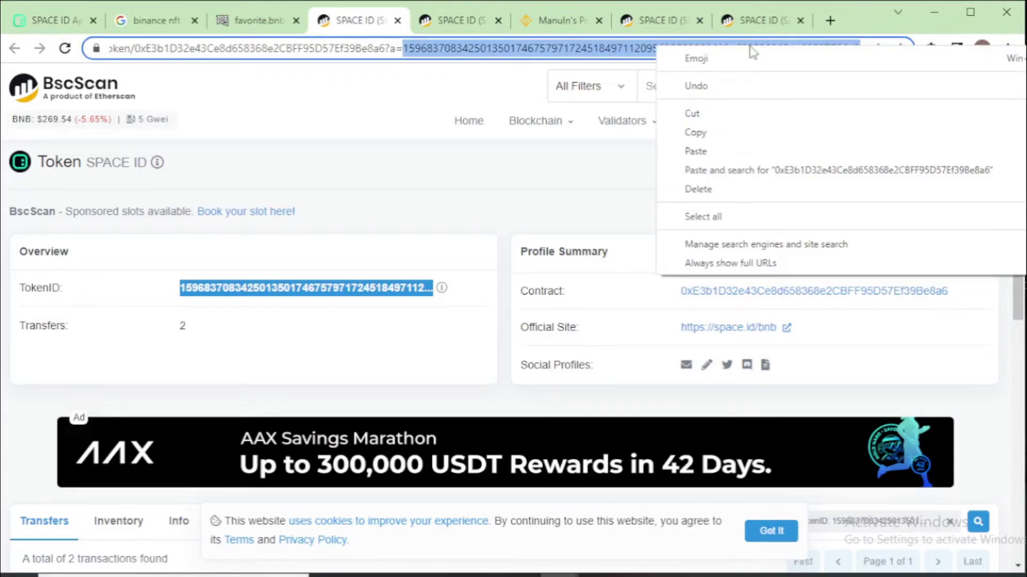
click(694, 133)
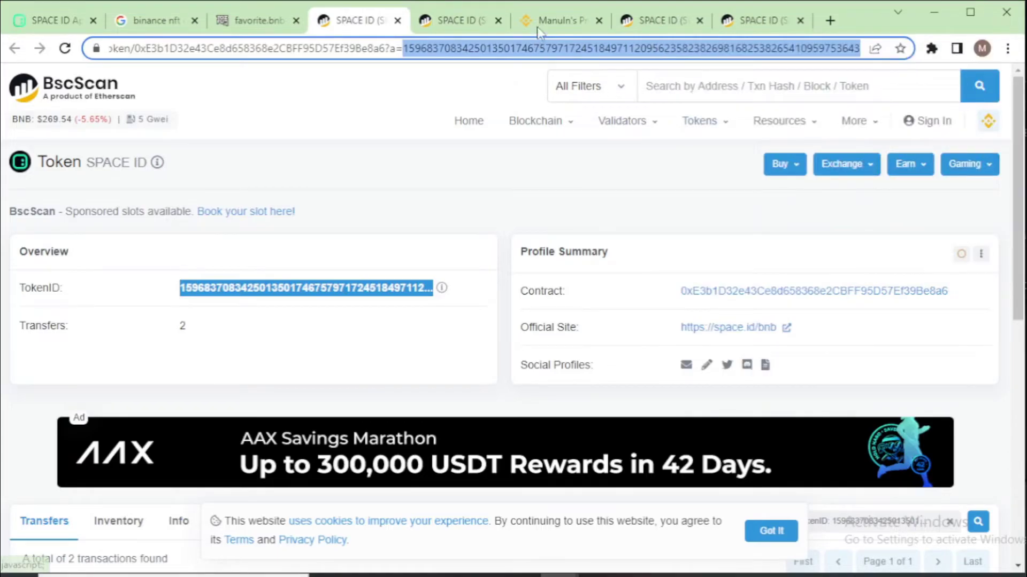
Look up the copied token ID in the Binance NFT deposit and select the matching Custom Upload NFT.
click(559, 21)
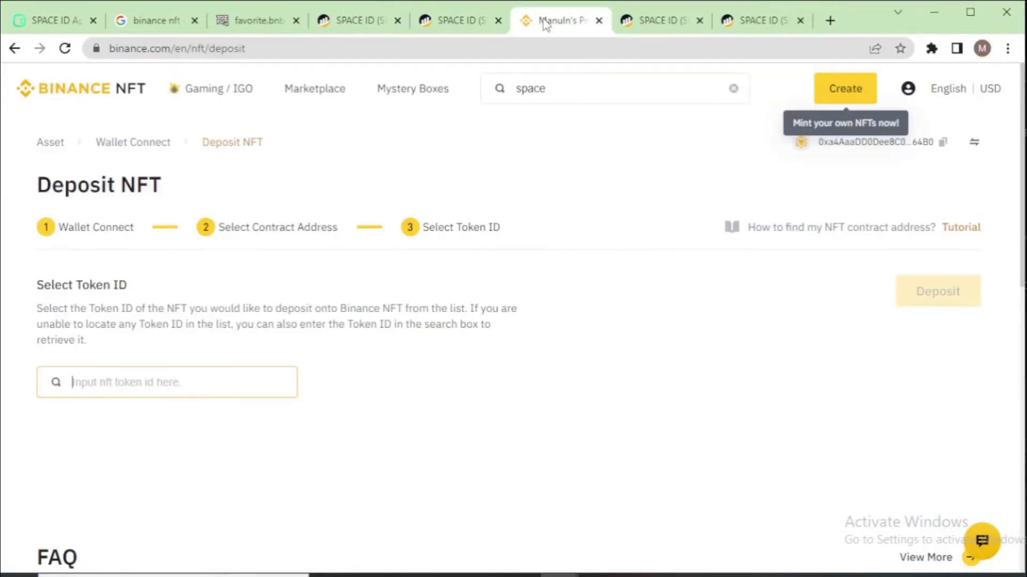
right_click(124, 380)
click(161, 260)
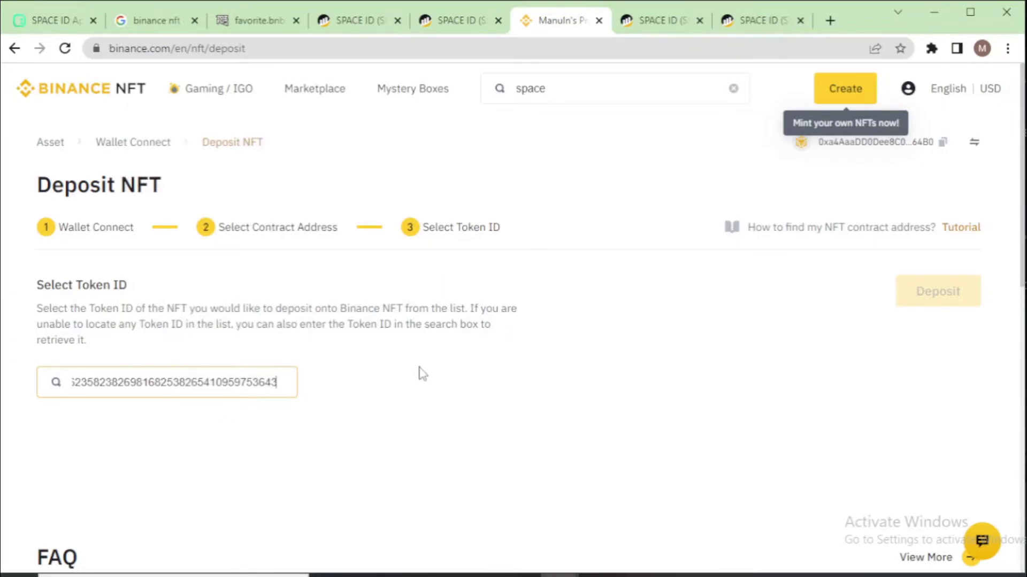
key(Return)
scroll(423, 374, down, 2)
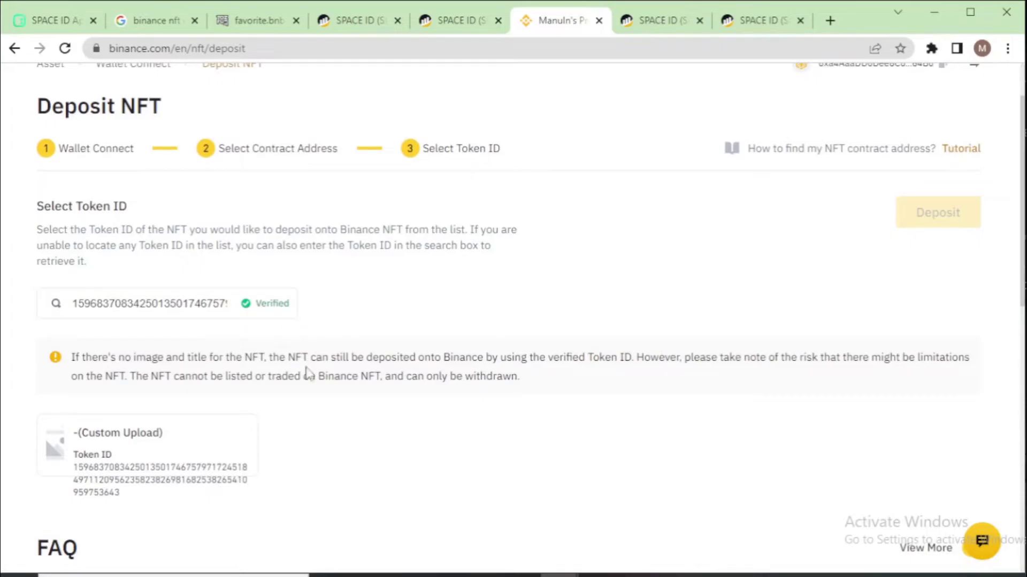
scroll(141, 321, down, 3)
click(131, 295)
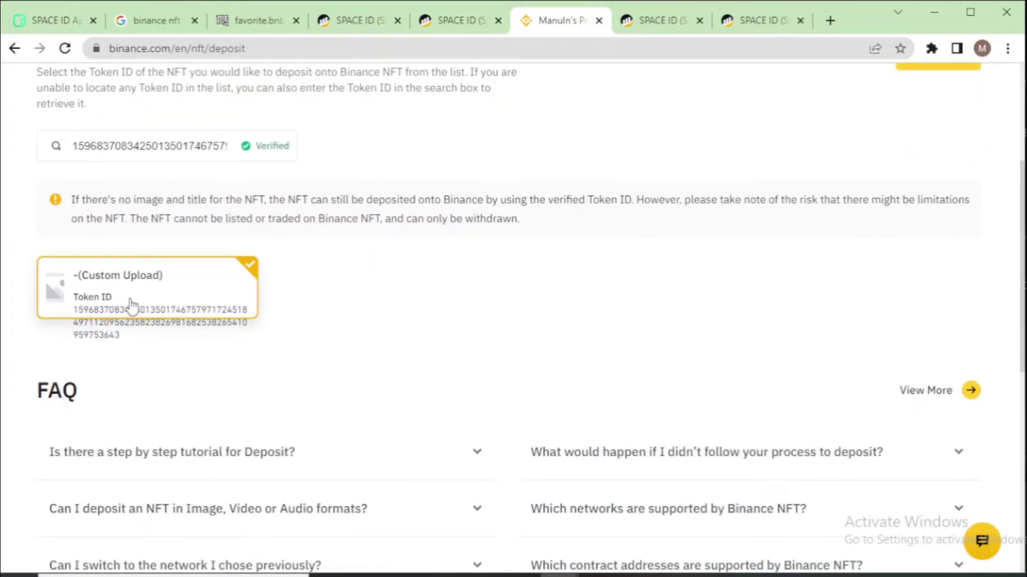
Submit the selected NFT for deposit and approve the transfer transaction in MetaMask.
scroll(385, 297, up, 1)
scroll(385, 297, up, 4)
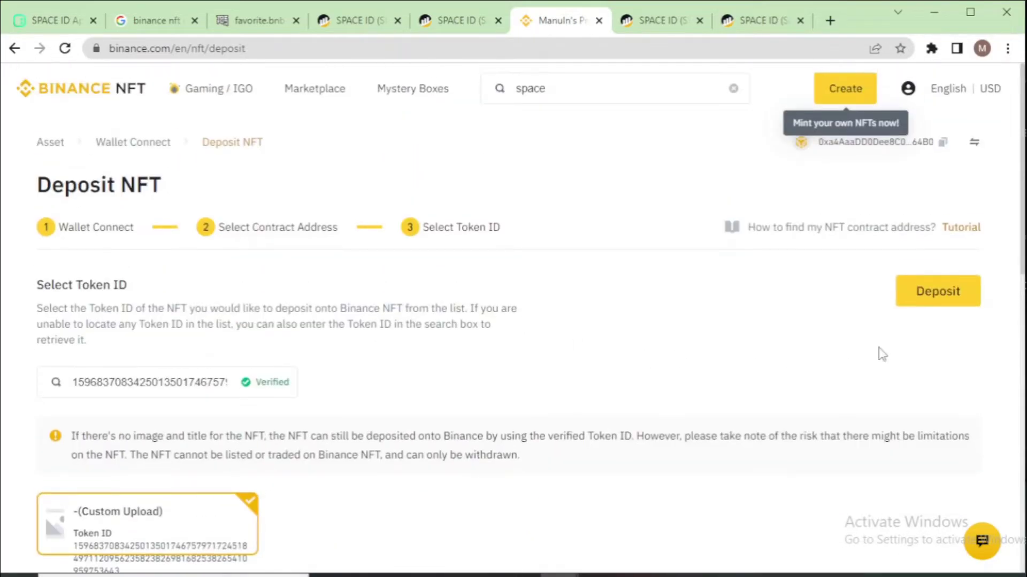
click(951, 290)
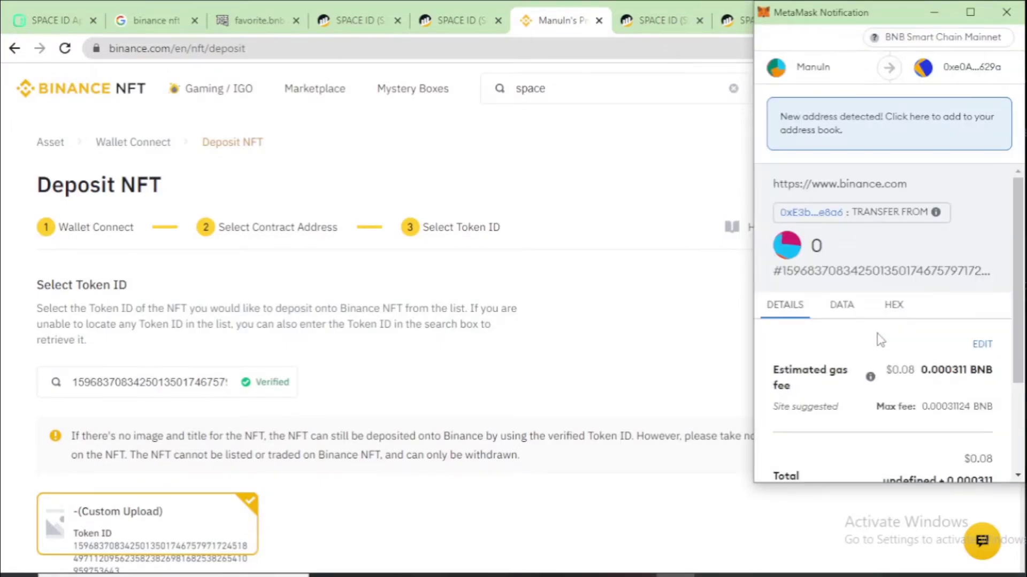
scroll(880, 340, down, 3)
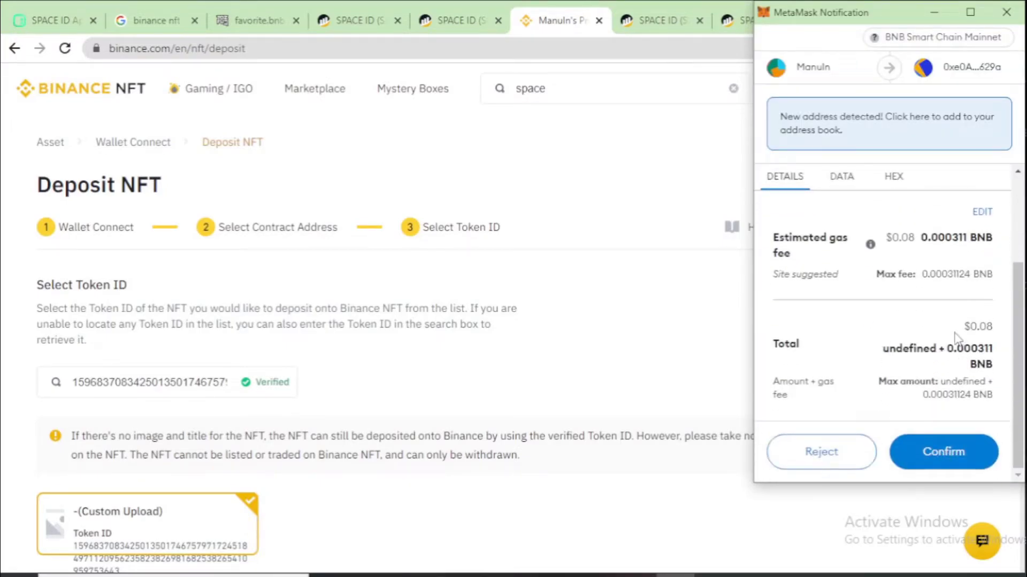
drag(966, 332, 995, 327)
click(951, 452)
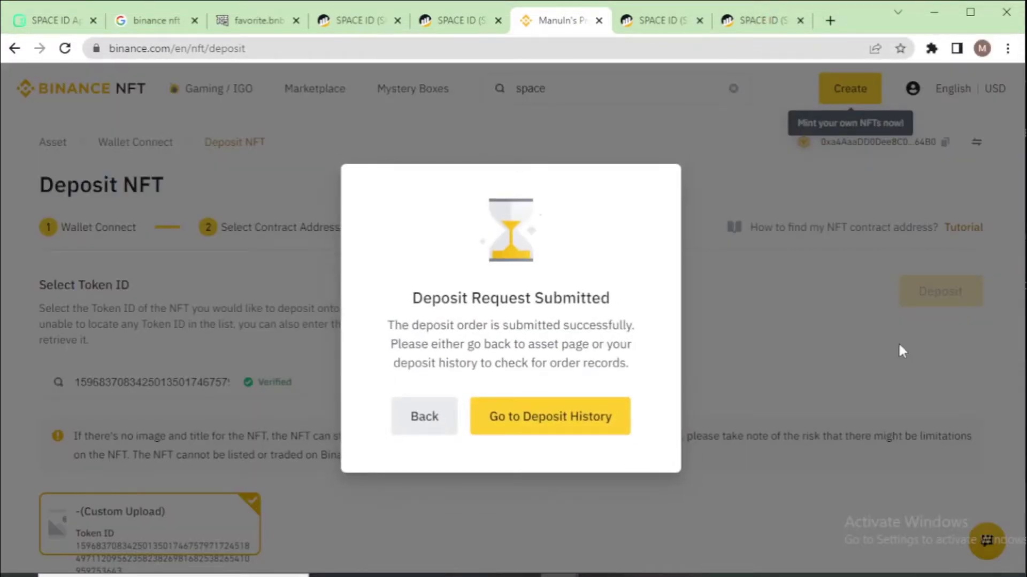
Open the deposit history and check the status of the newest deposit.
click(555, 421)
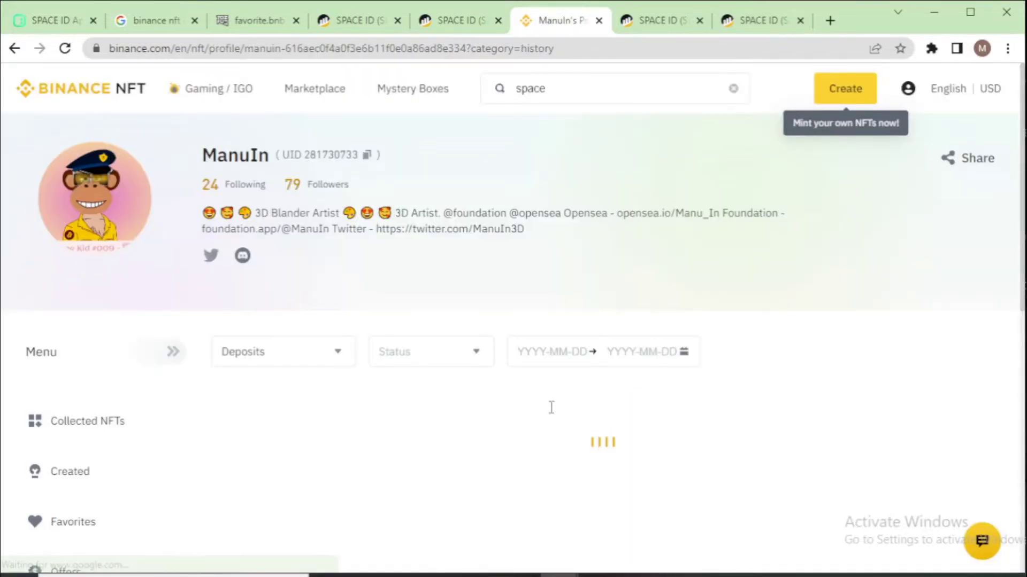
scroll(521, 409, down, 3)
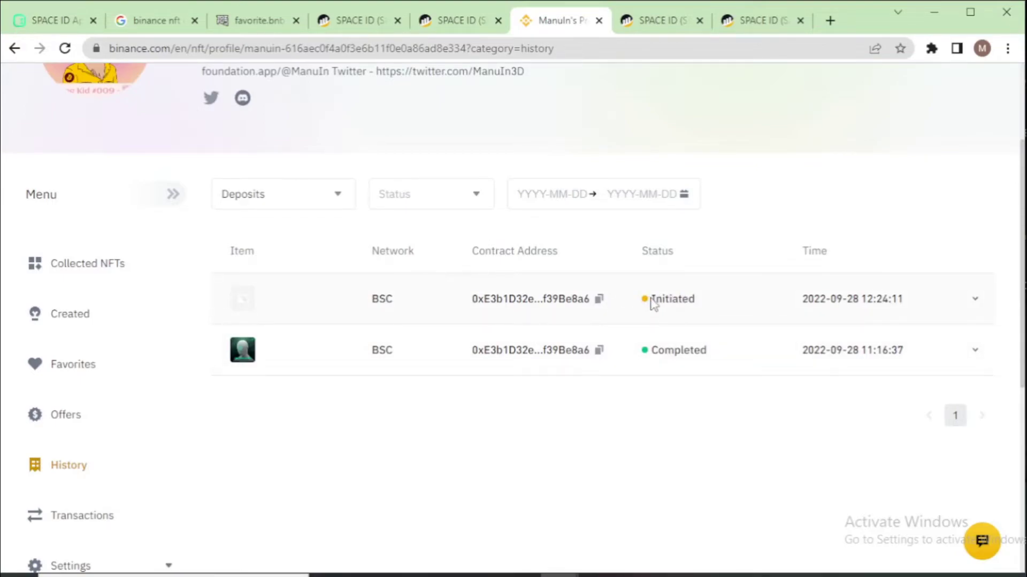
drag(651, 300, 695, 302)
click(630, 427)
drag(649, 301, 694, 305)
click(616, 445)
scroll(594, 450, up, 3)
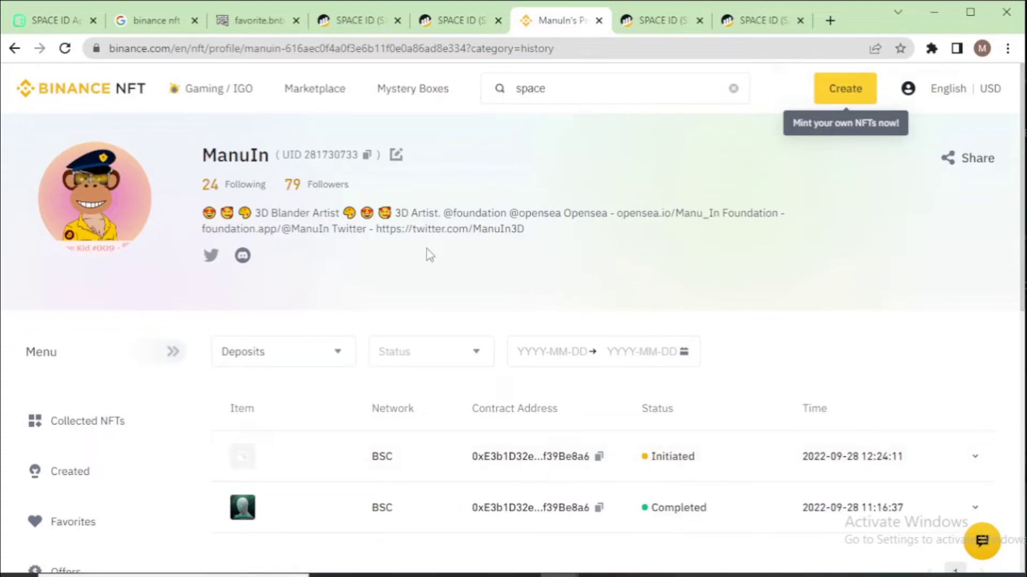
scroll(585, 407, down, 3)
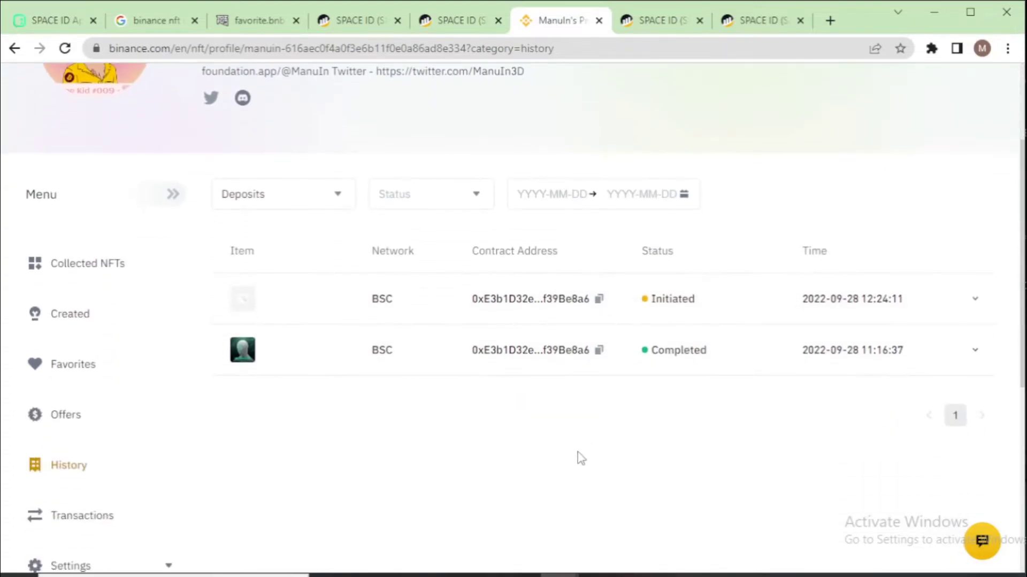
scroll(577, 455, up, 3)
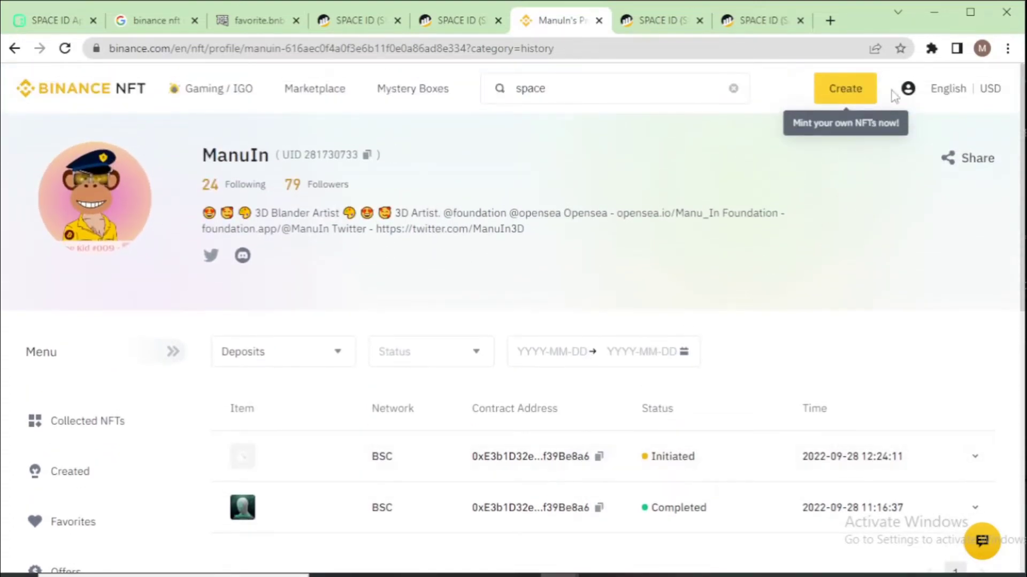
Open the Binance NFT profile's collected NFTs and reload the page to check for the deposited domain.
mouse_move(908, 88)
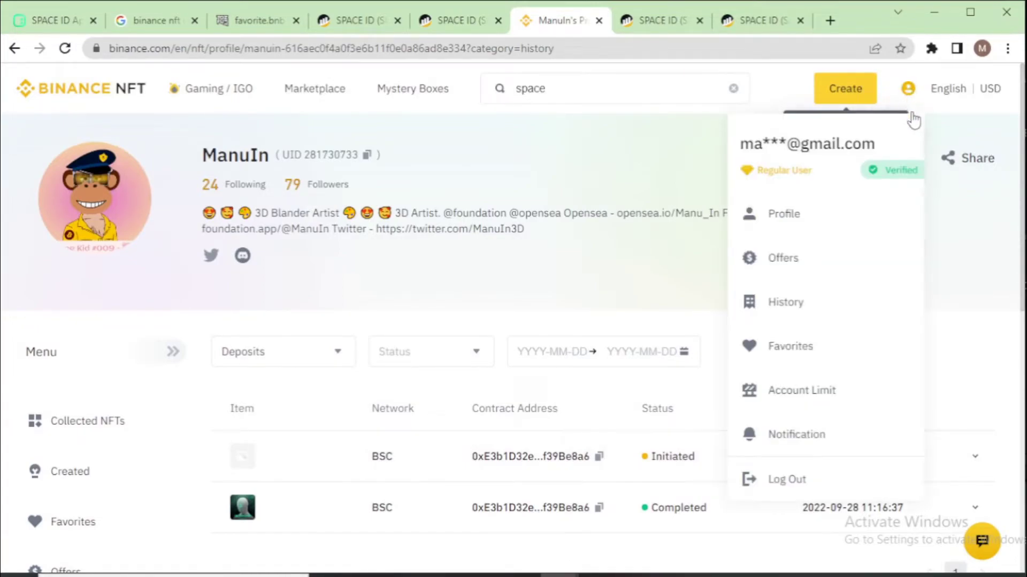
click(800, 227)
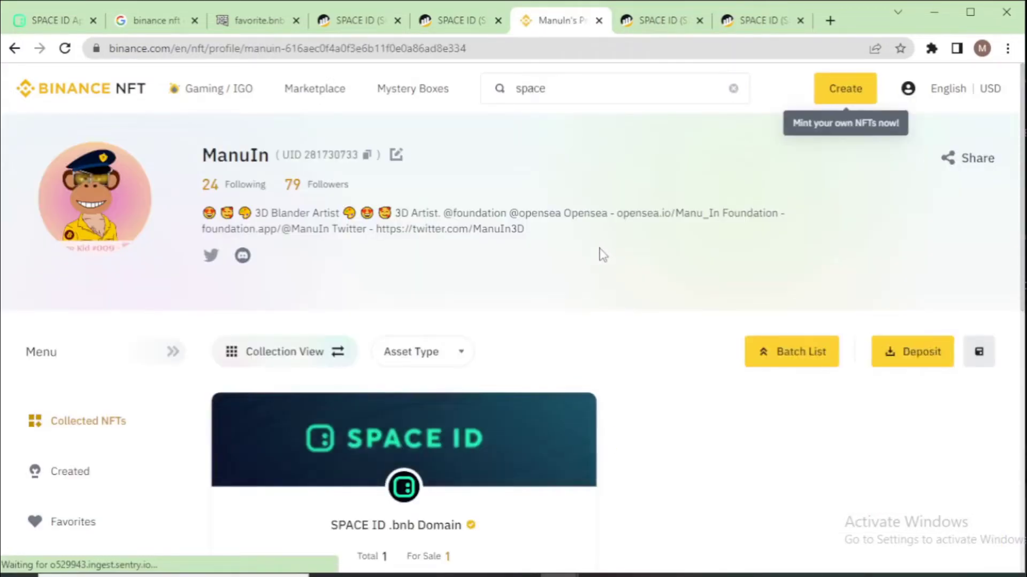
scroll(621, 267, down, 4)
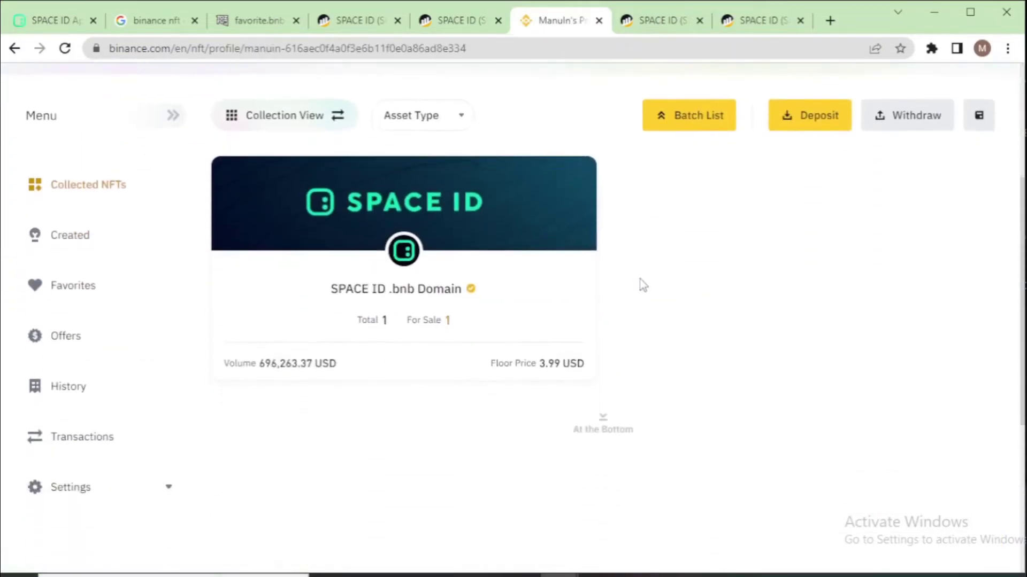
click(66, 49)
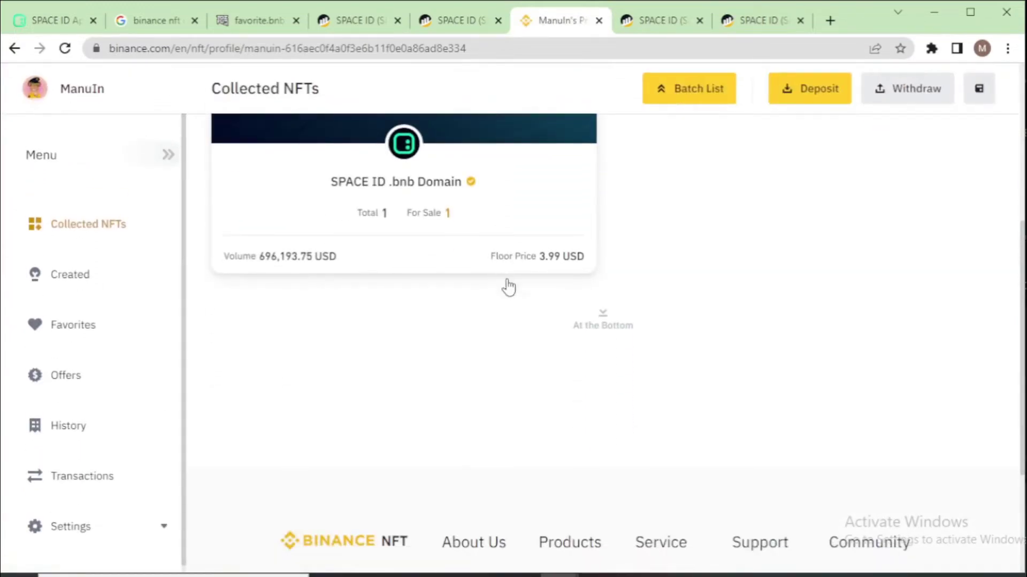
scroll(708, 286, up, 3)
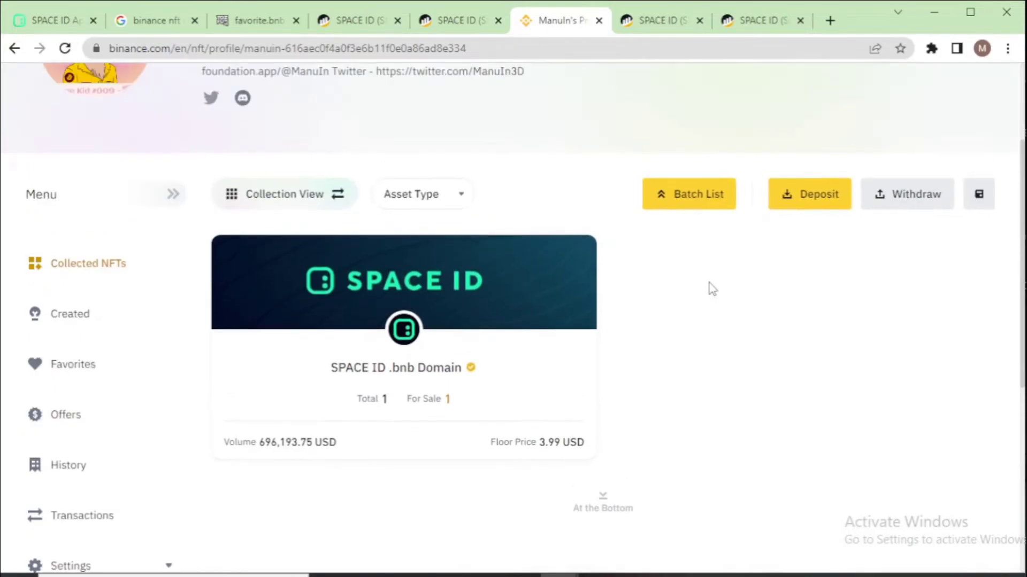
scroll(647, 372, up, 3)
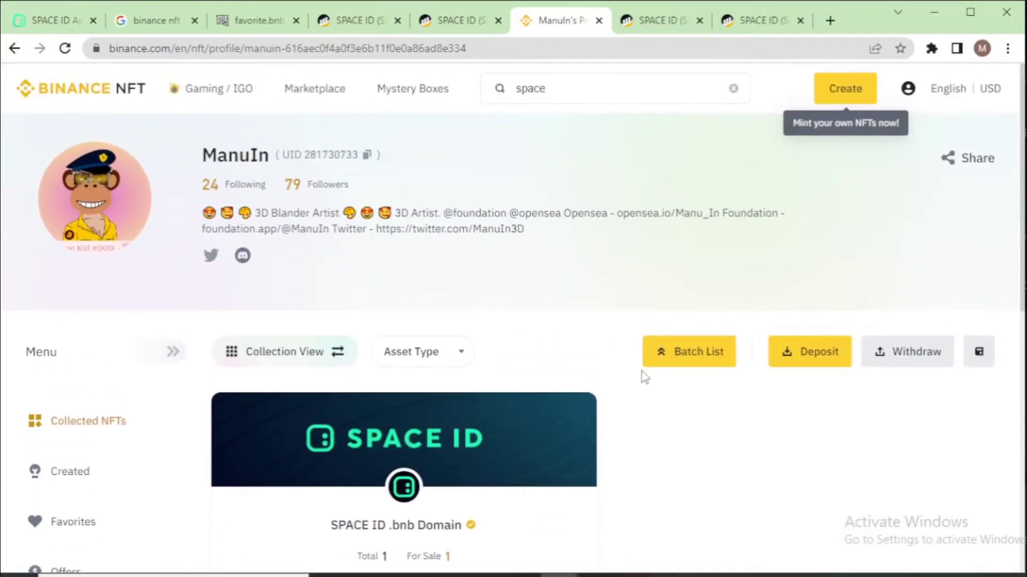
Open the SPACE ID .bnb Domain collection among the collected NFTs and look through its items.
scroll(674, 385, down, 4)
scroll(665, 352, up, 3)
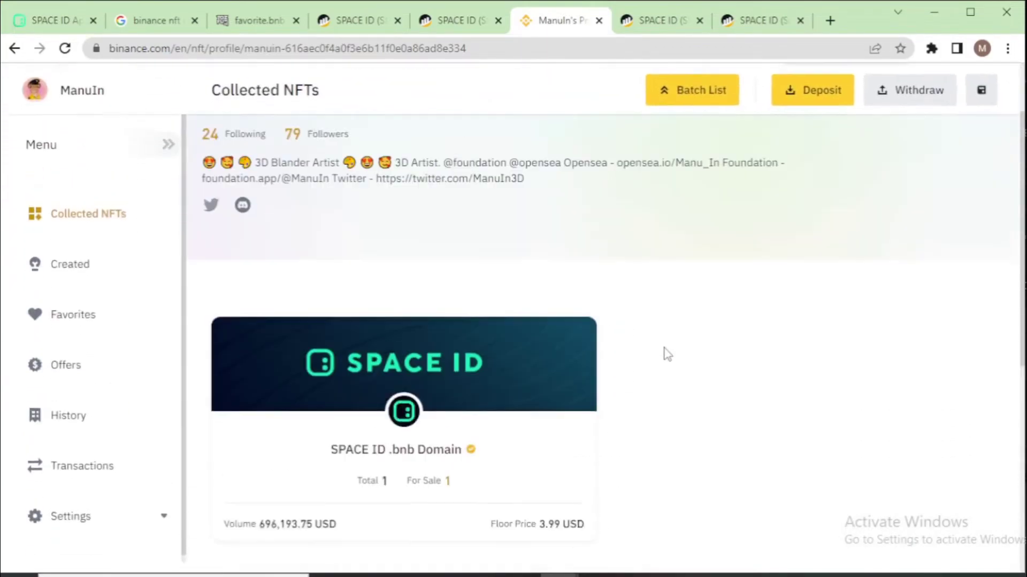
scroll(660, 366, down, 1)
scroll(666, 362, down, 3)
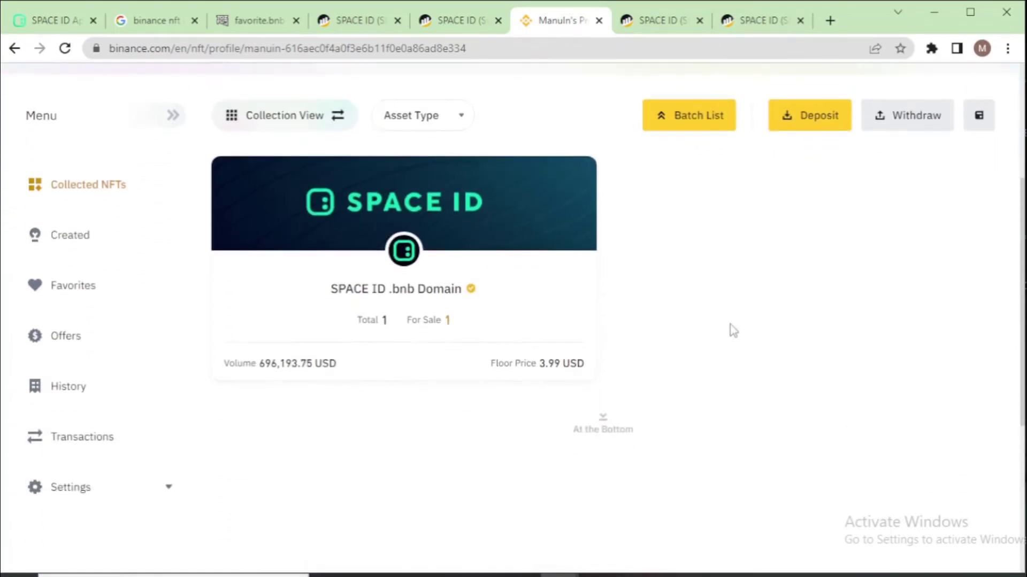
click(528, 272)
scroll(653, 336, down, 3)
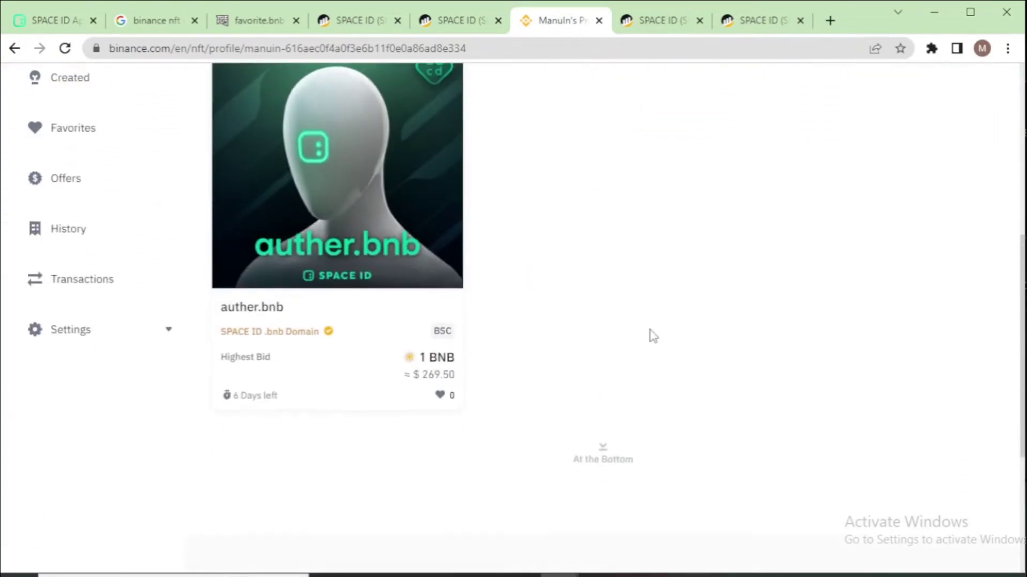
Reload the profile page and open the SPACE ID .bnb Domain collection to check whether favorite.bnb has arrived.
scroll(651, 337, up, 5)
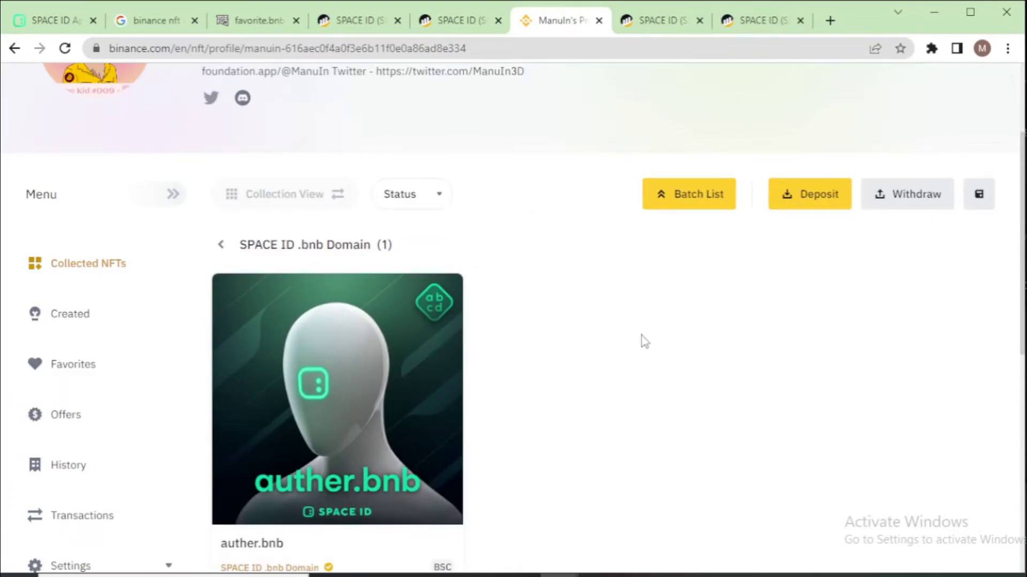
scroll(636, 345, up, 3)
scroll(634, 342, down, 6)
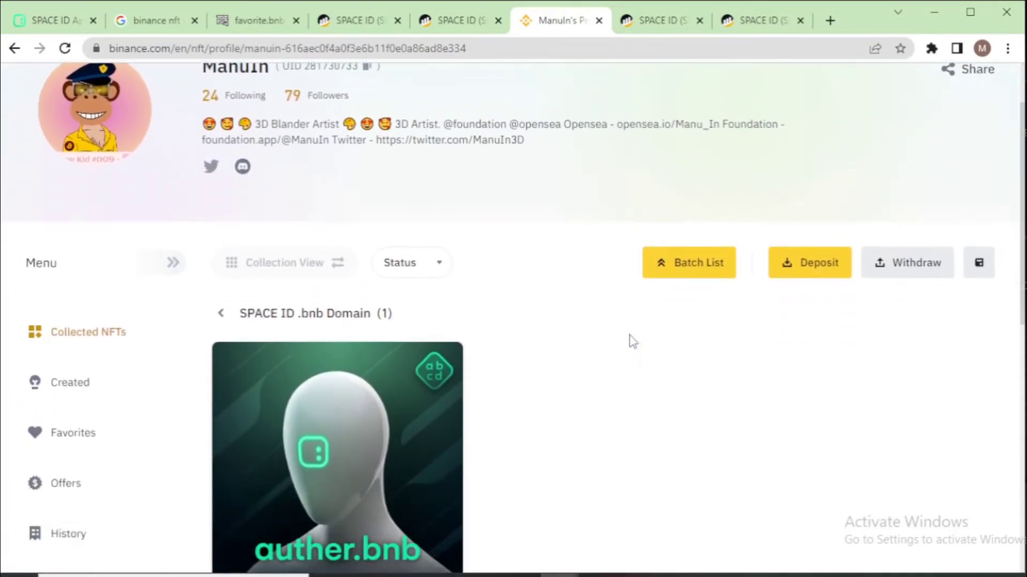
scroll(633, 343, up, 5)
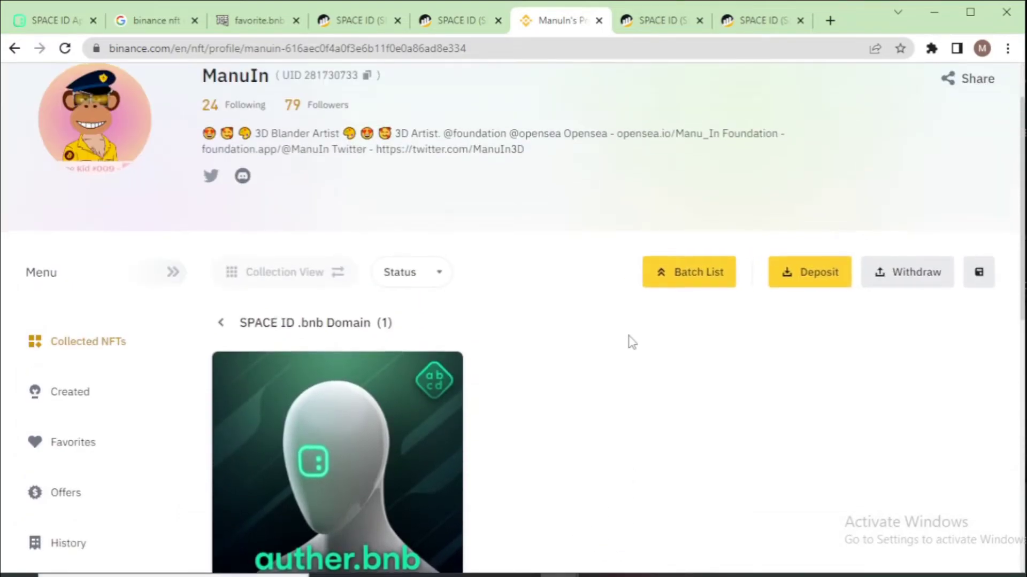
scroll(631, 343, down, 3)
scroll(626, 343, up, 4)
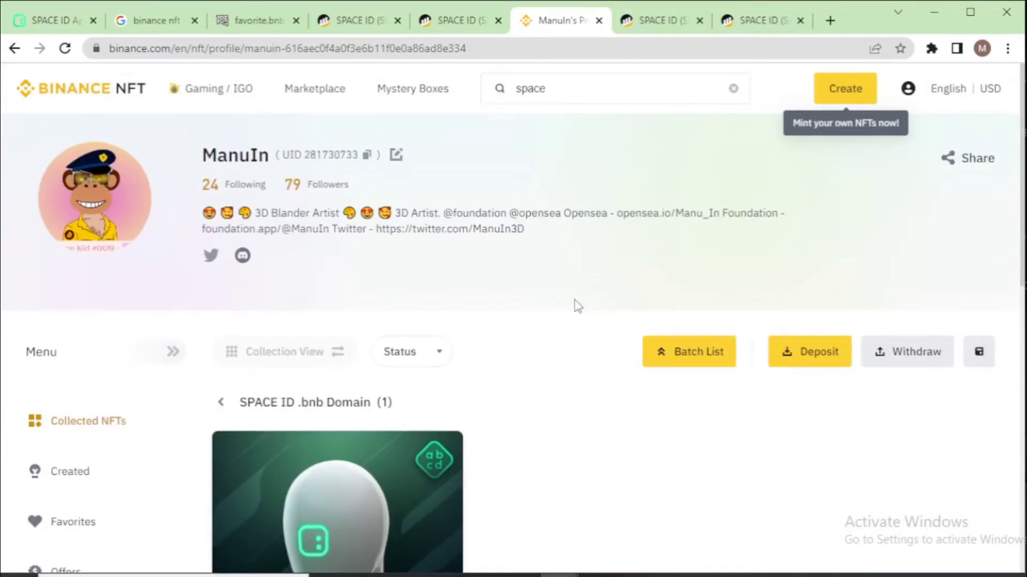
click(65, 49)
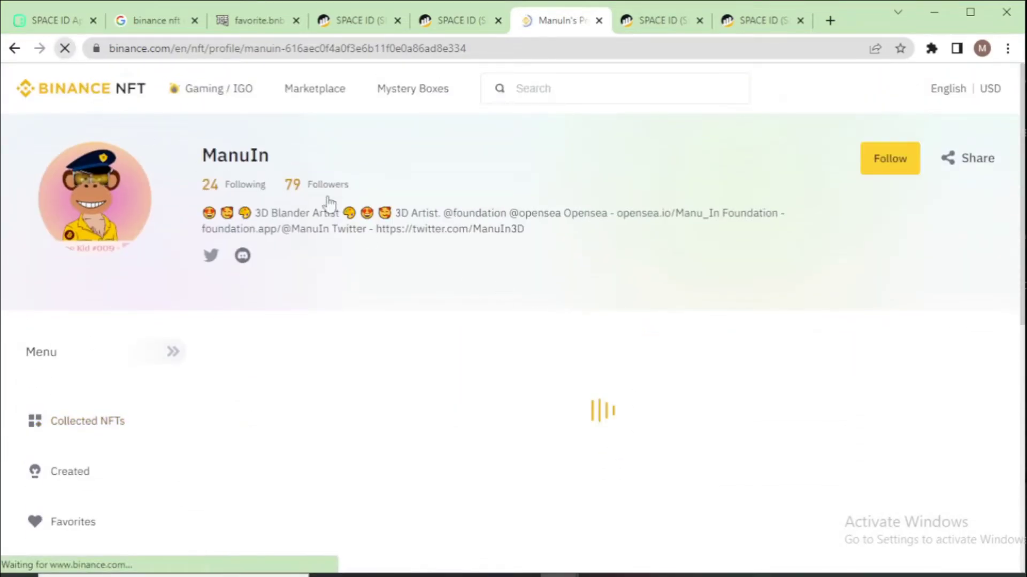
scroll(527, 246, down, 4)
scroll(527, 246, down, 3)
scroll(528, 225, up, 3)
click(532, 234)
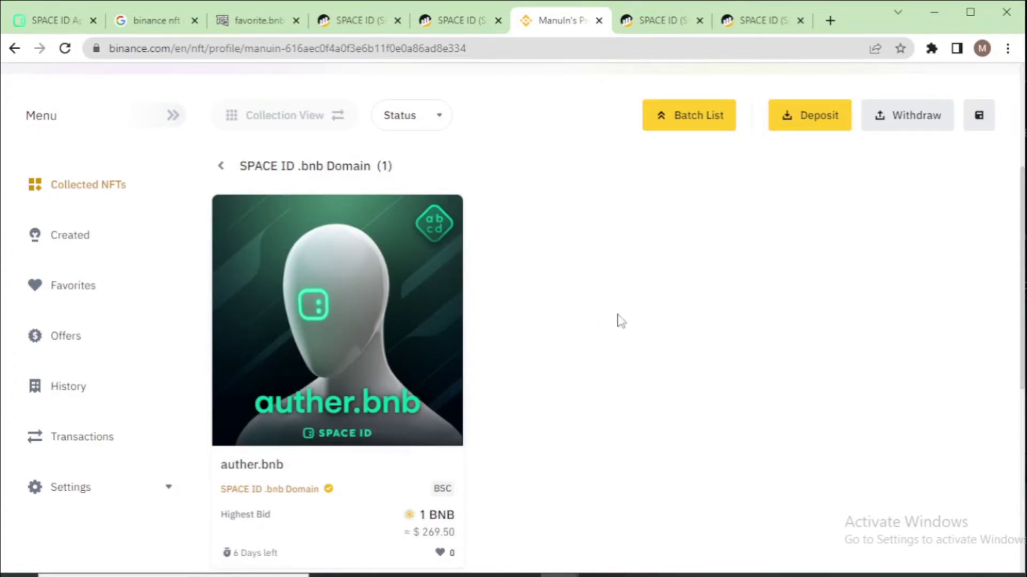
Refresh the profile again and recheck the SPACE ID .bnb Domain collection for the deposited domain.
scroll(621, 363, up, 1)
scroll(622, 362, up, 5)
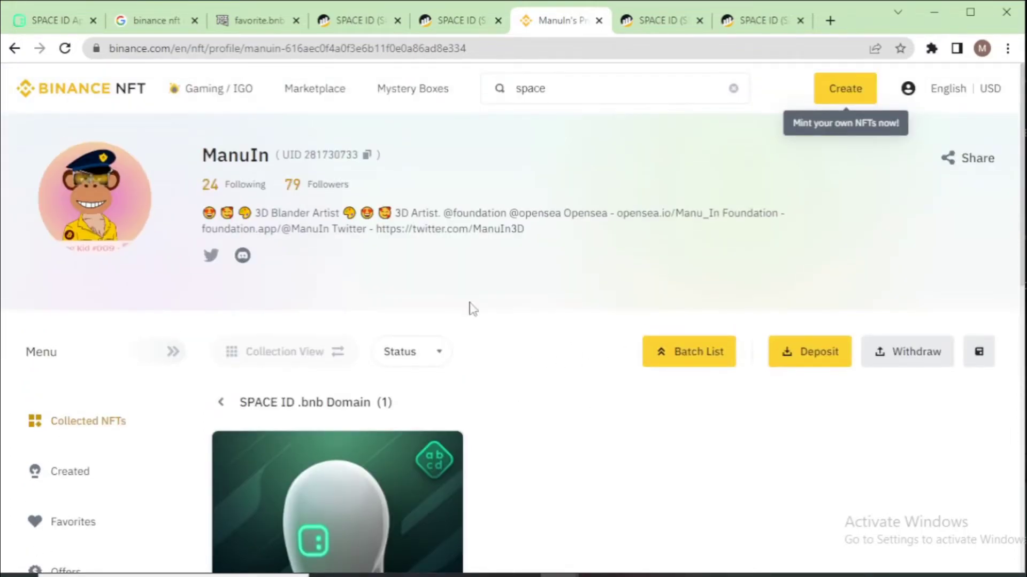
click(64, 50)
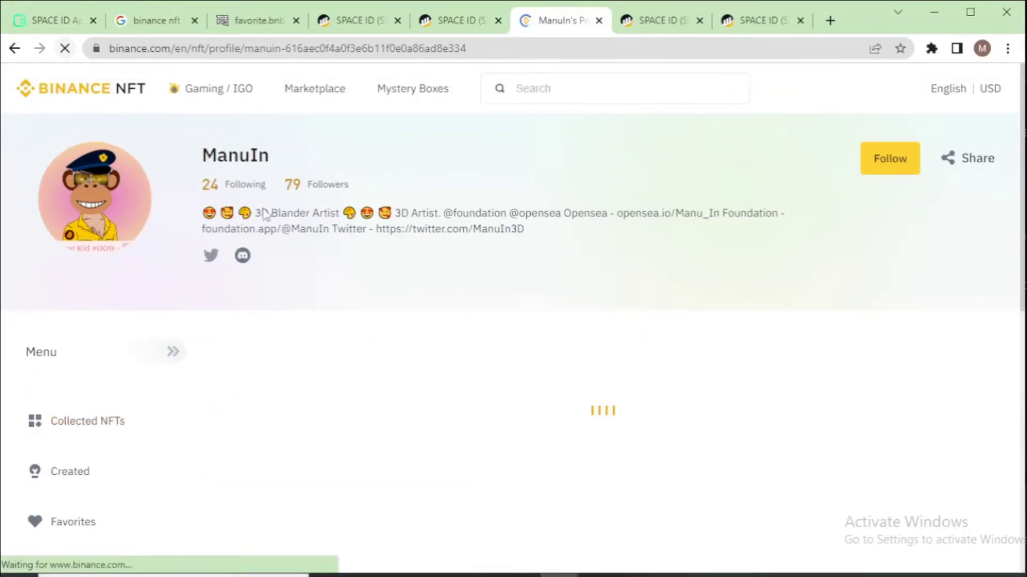
scroll(551, 288, down, 1)
scroll(550, 288, down, 4)
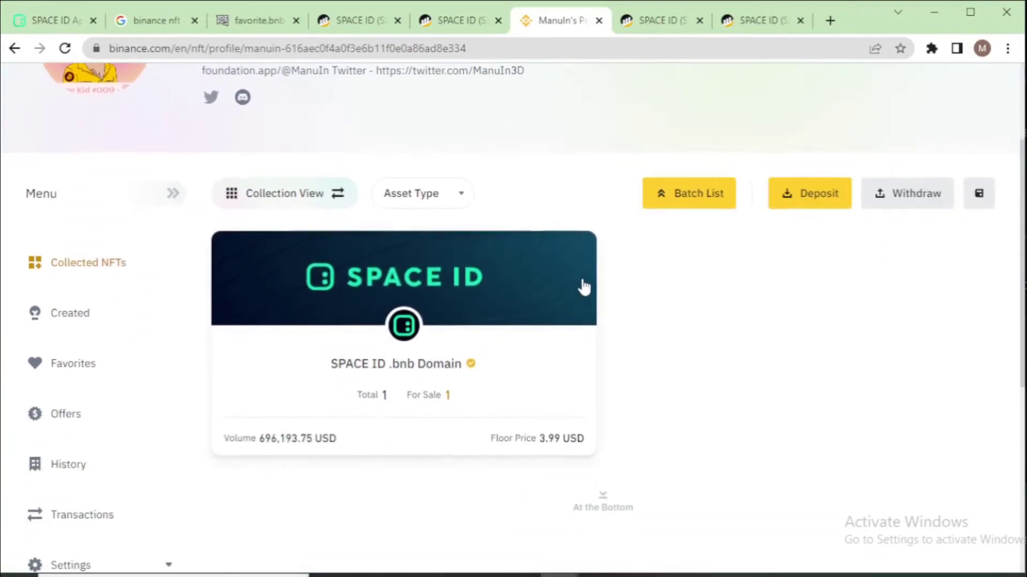
click(556, 252)
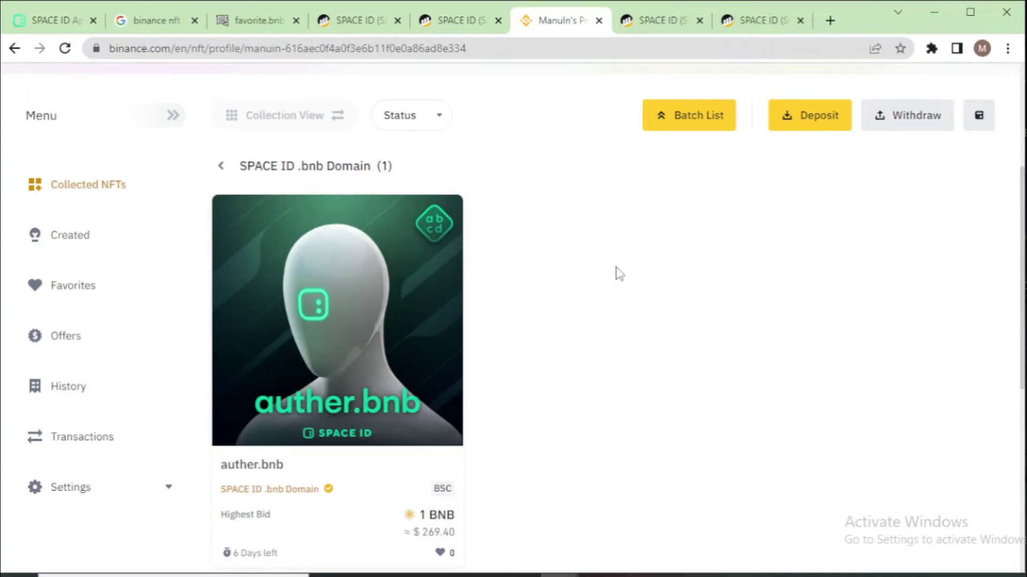
scroll(609, 299, up, 4)
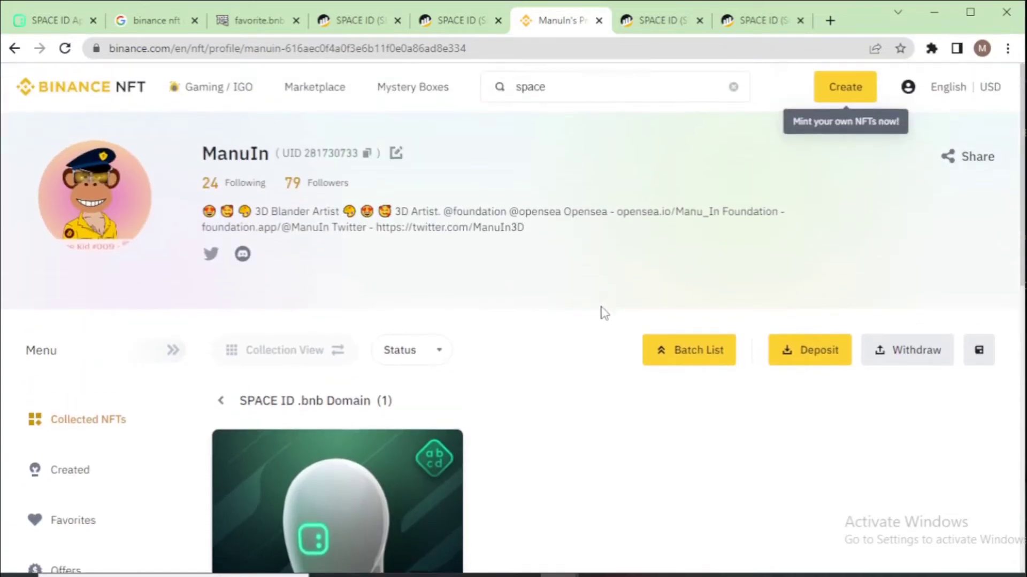
scroll(603, 315, down, 4)
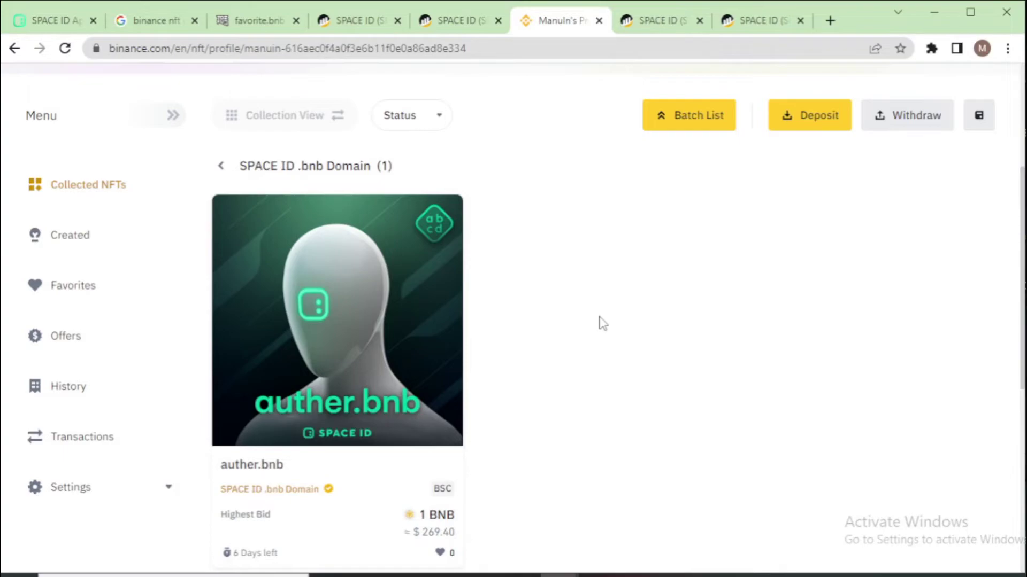
Reload the collected NFTs once more, open the SPACE ID .bnb Domain collection and find favorite.bnb.
scroll(602, 323, up, 4)
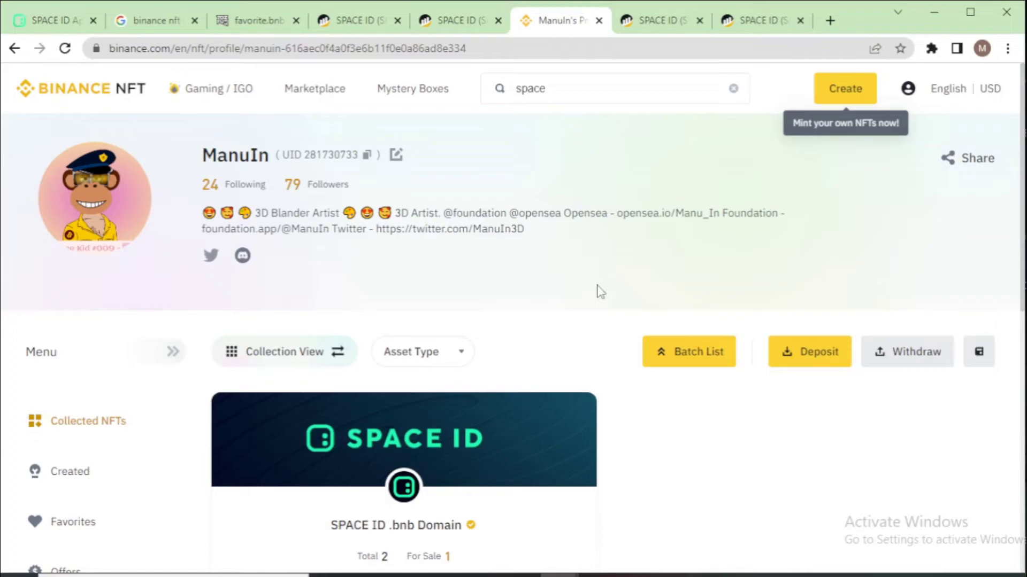
scroll(599, 294, down, 2)
scroll(222, 282, up, 2)
scroll(529, 288, down, 1)
scroll(215, 152, up, 1)
mouse_move(214, 151)
mouse_down()
mouse_move(288, 160)
mouse_move(227, 152)
mouse_up()
click(536, 257)
scroll(603, 357, down, 5)
scroll(604, 357, up, 5)
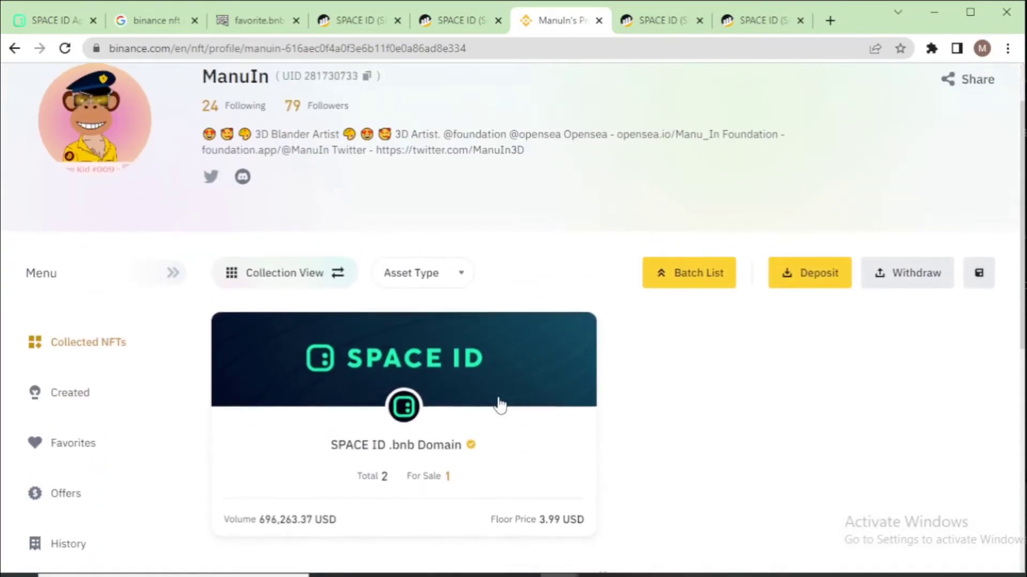
click(526, 419)
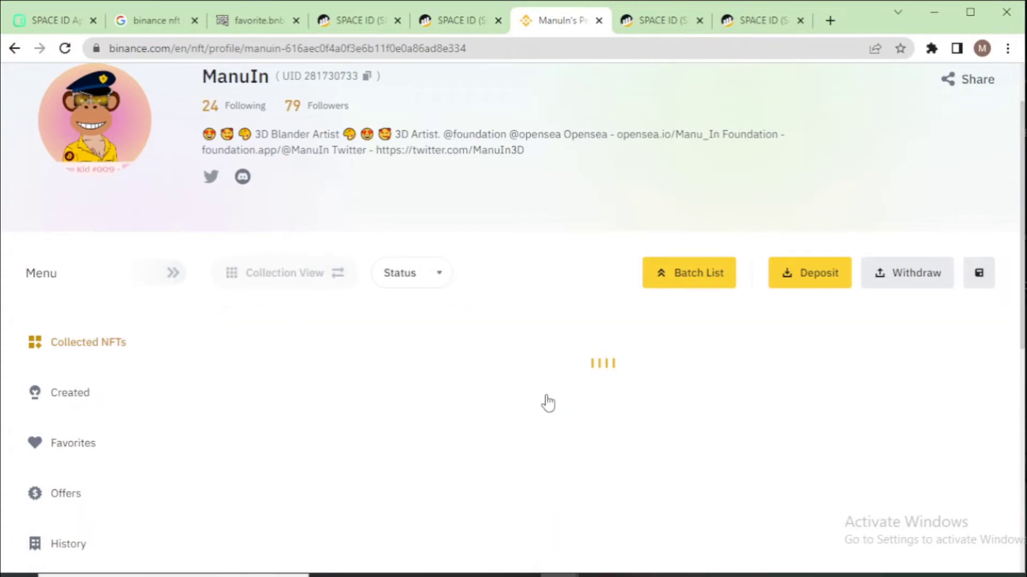
scroll(781, 401, down, 3)
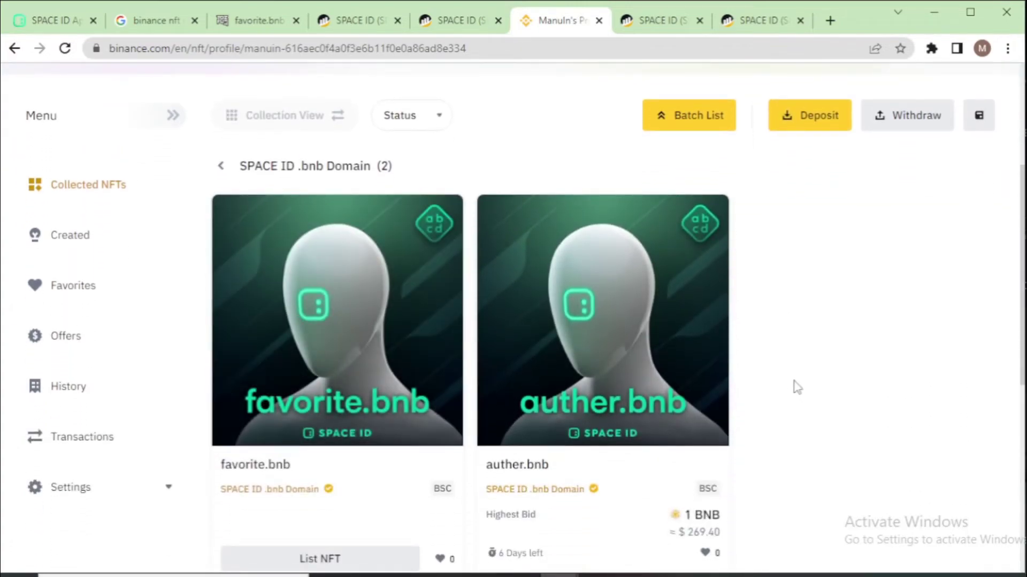
scroll(797, 386, down, 2)
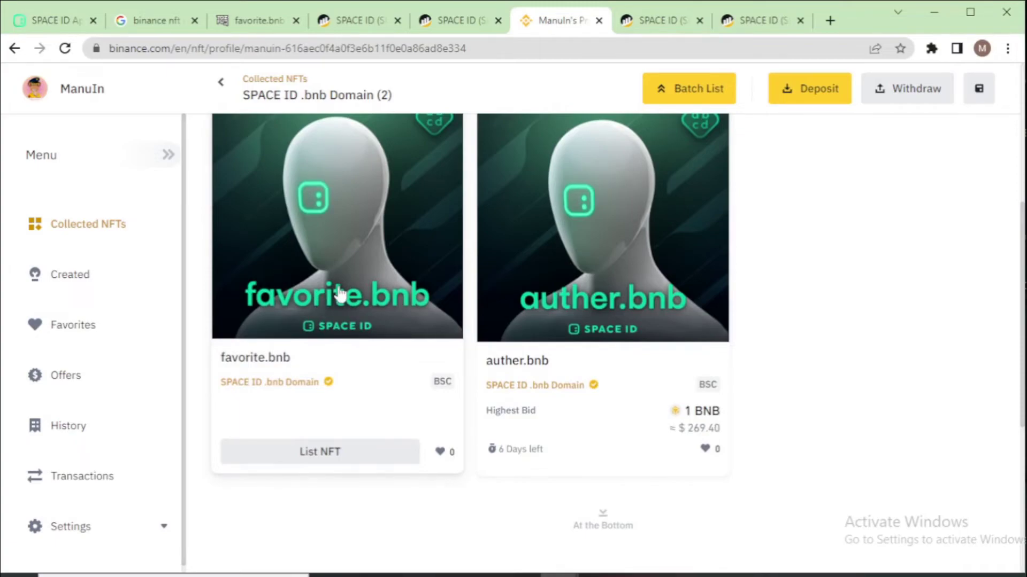
Start listing the favorite.bnb NFT and choose Highest Bid as the sell method.
click(323, 452)
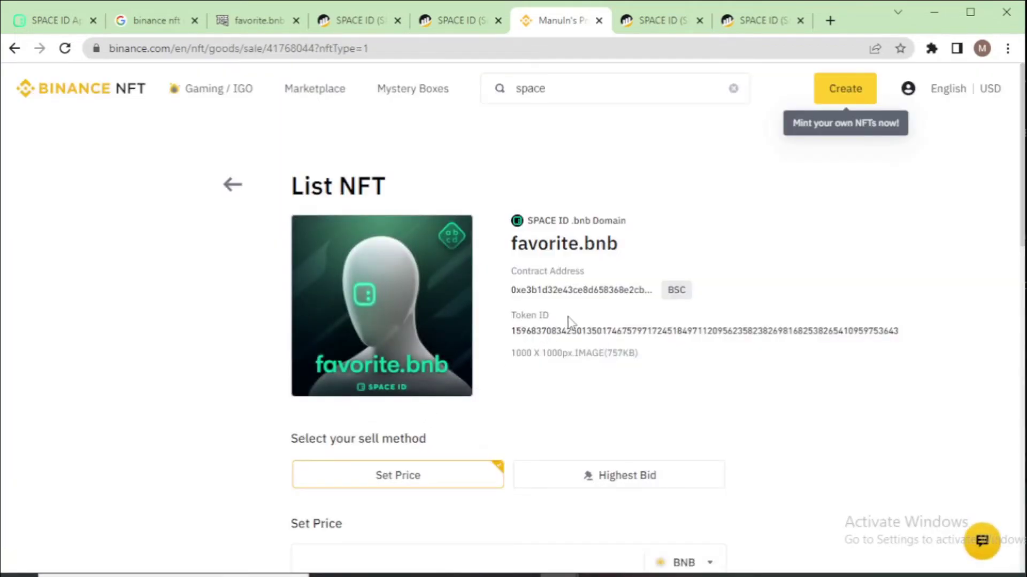
scroll(568, 321, down, 1)
scroll(568, 257, up, 1)
scroll(557, 326, down, 1)
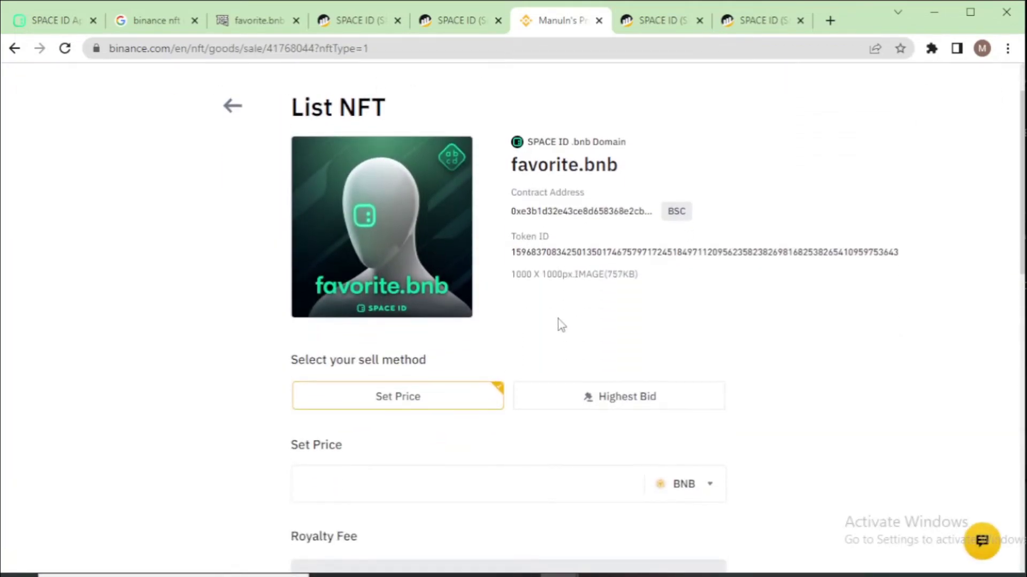
scroll(434, 131, down, 2)
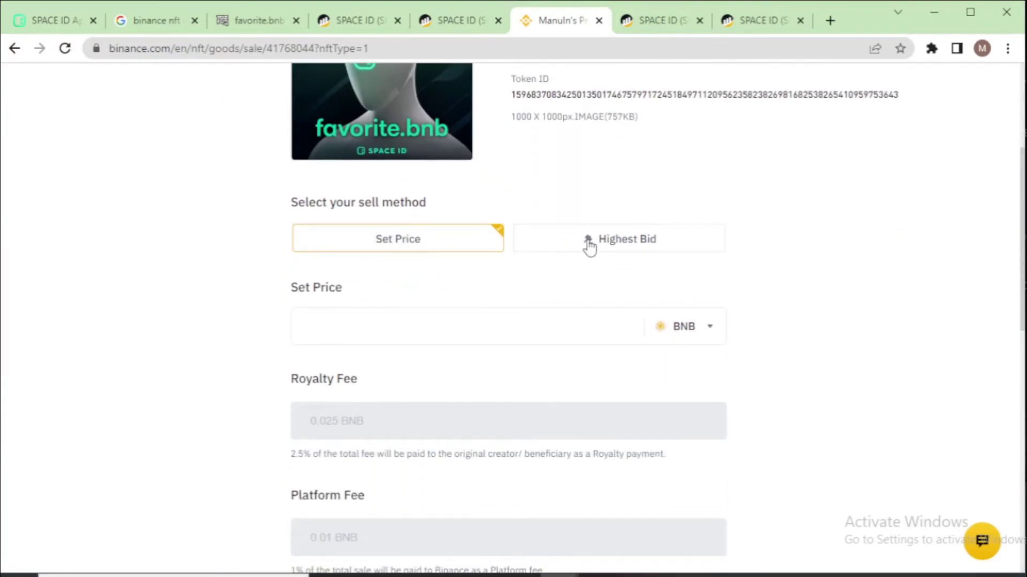
click(615, 237)
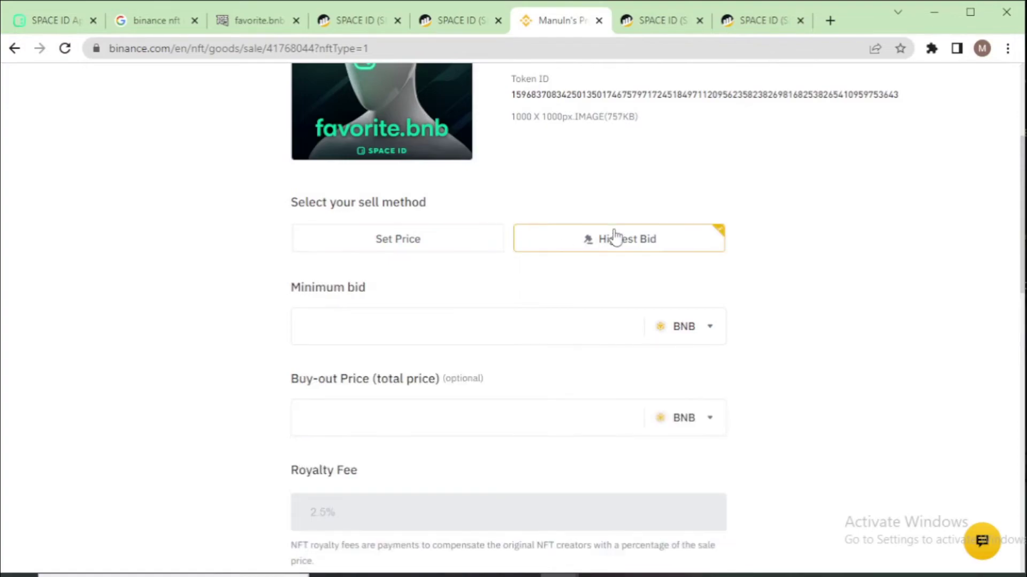
Set the minimum bid to 1 BNB and the buy-out price to 10 BNB.
scroll(567, 289, down, 2)
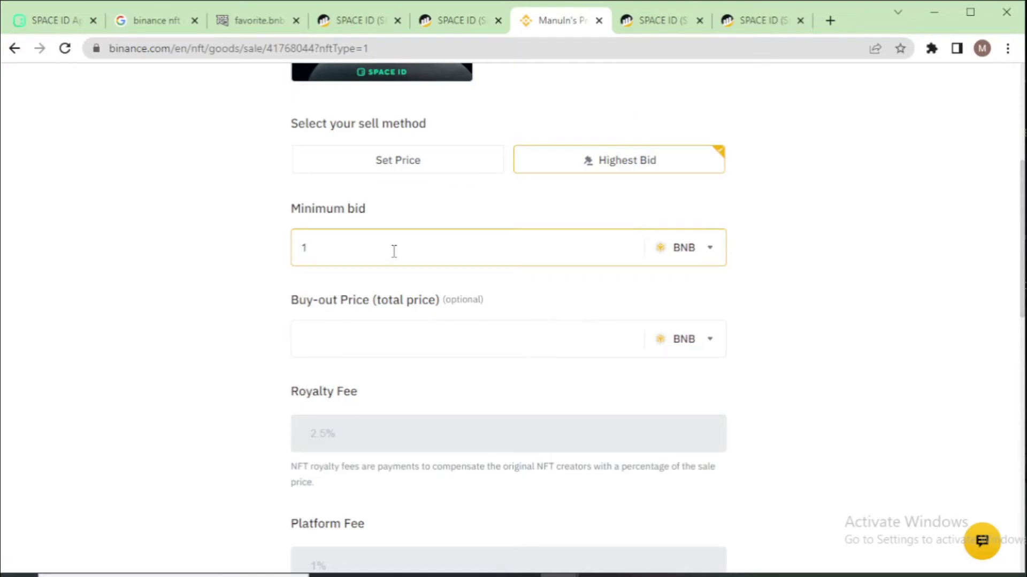
click(422, 339)
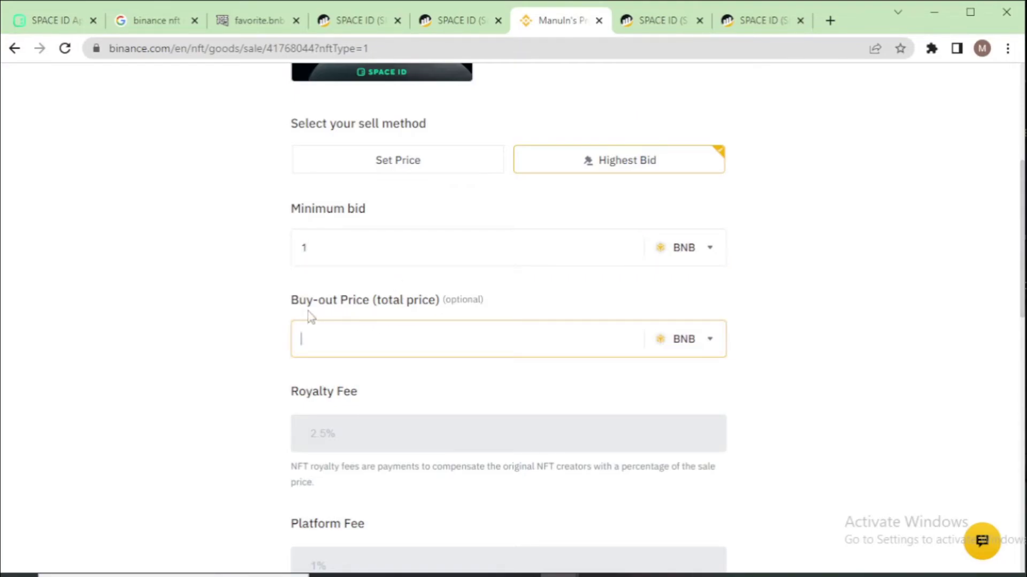
drag(291, 300, 356, 300)
click(323, 342)
scroll(238, 347, up, 2)
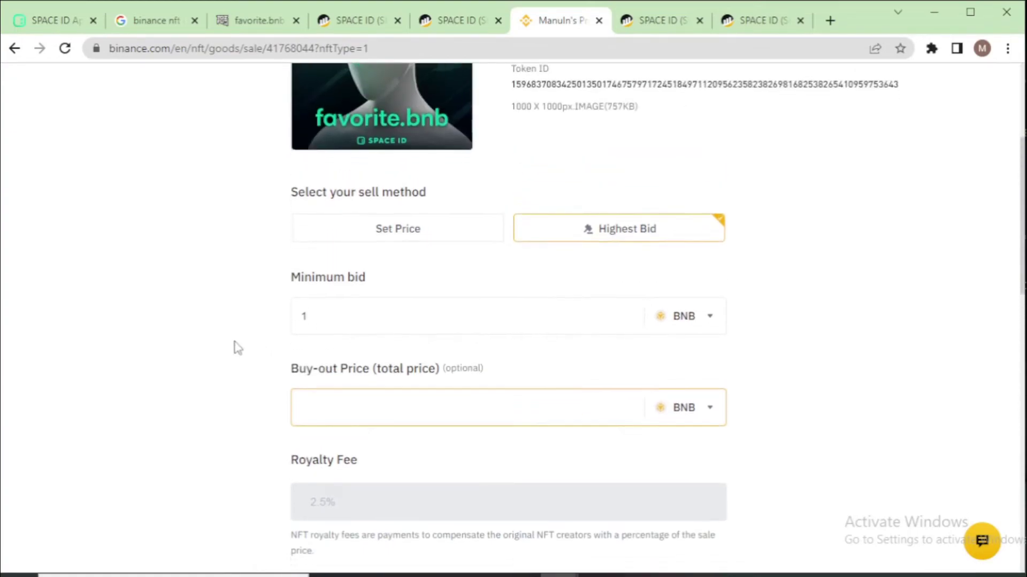
scroll(238, 347, down, 2)
text(10)
Review the royalty and platform fees and set the auction's minimum markup to 10%.
scroll(238, 348, down, 4)
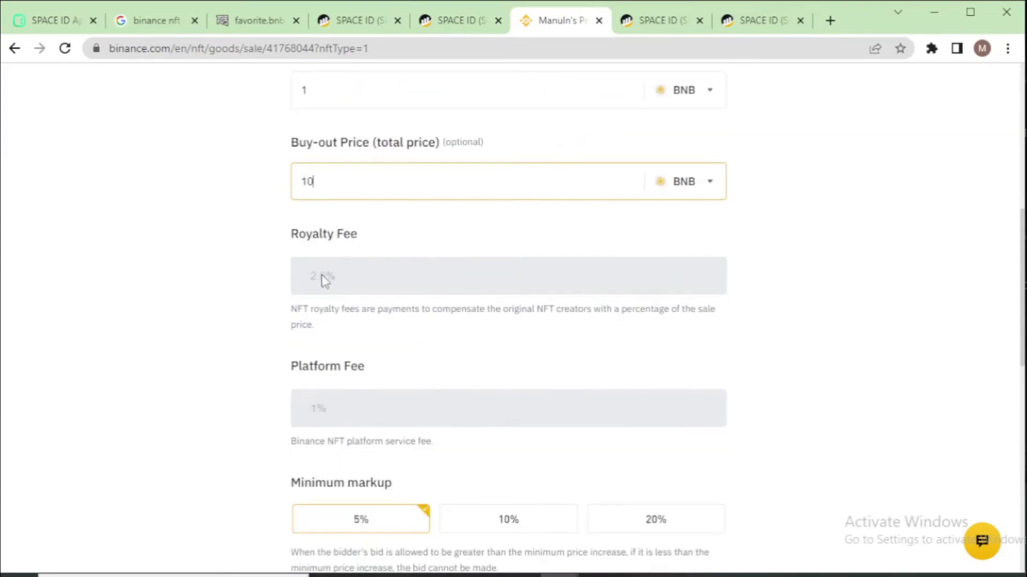
drag(303, 280, 304, 257)
scroll(234, 297, down, 4)
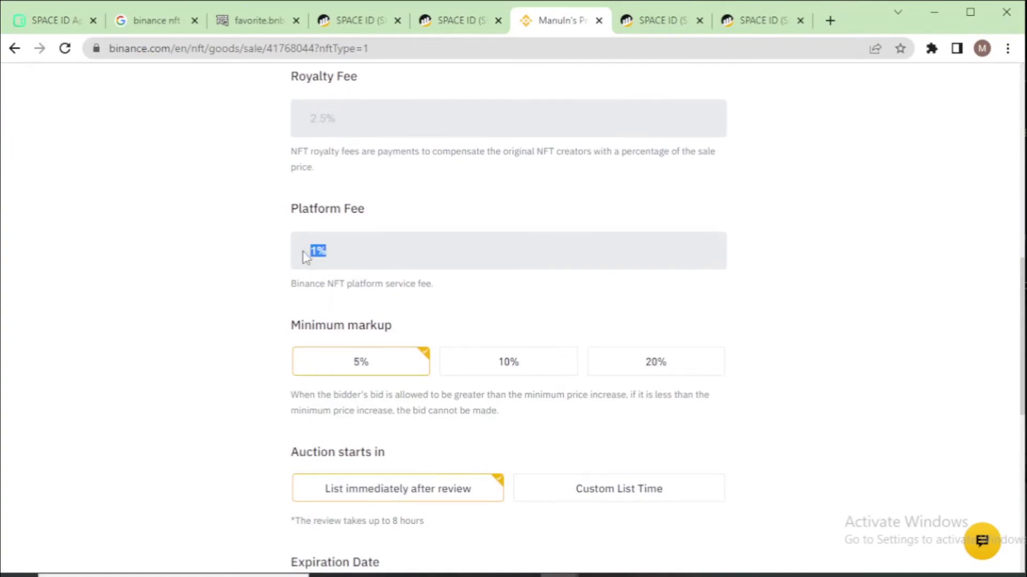
click(253, 309)
drag(295, 327, 394, 328)
click(206, 336)
click(493, 365)
scroll(254, 365, down, 2)
scroll(247, 365, down, 1)
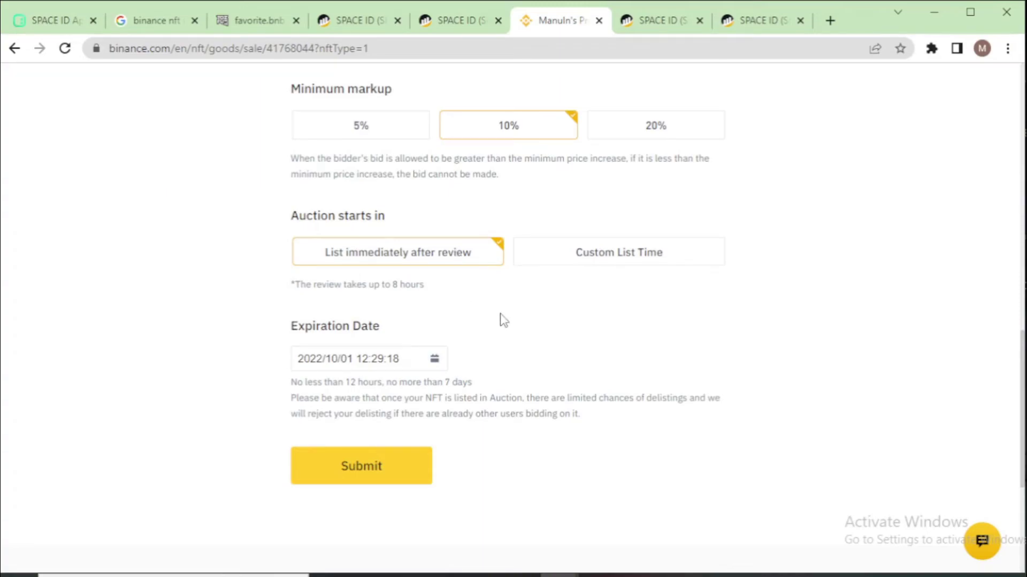
Set the auction's expiration date to 2022/10/05 with the time 23:59:59.
scroll(503, 321, down, 2)
click(343, 282)
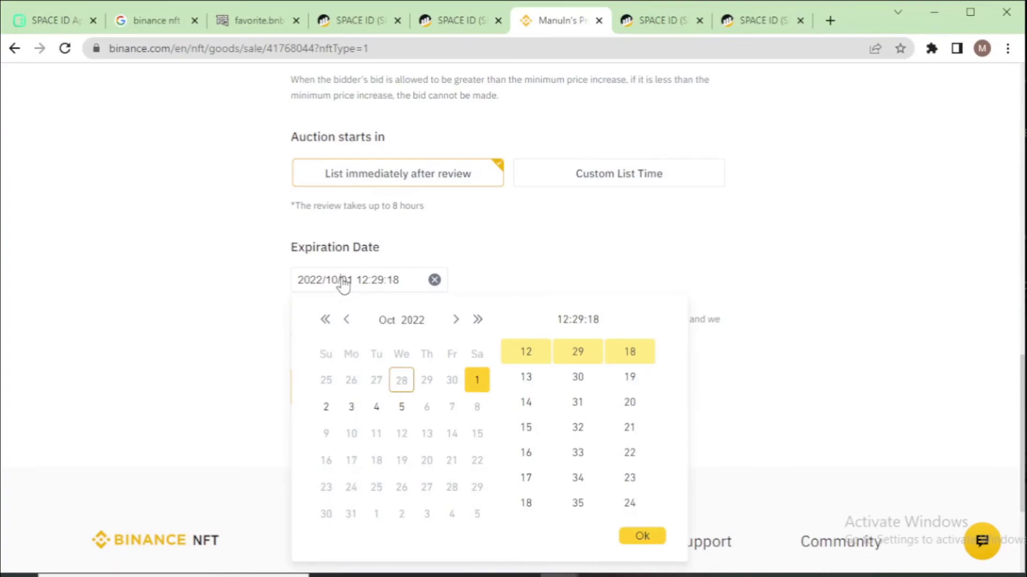
click(405, 408)
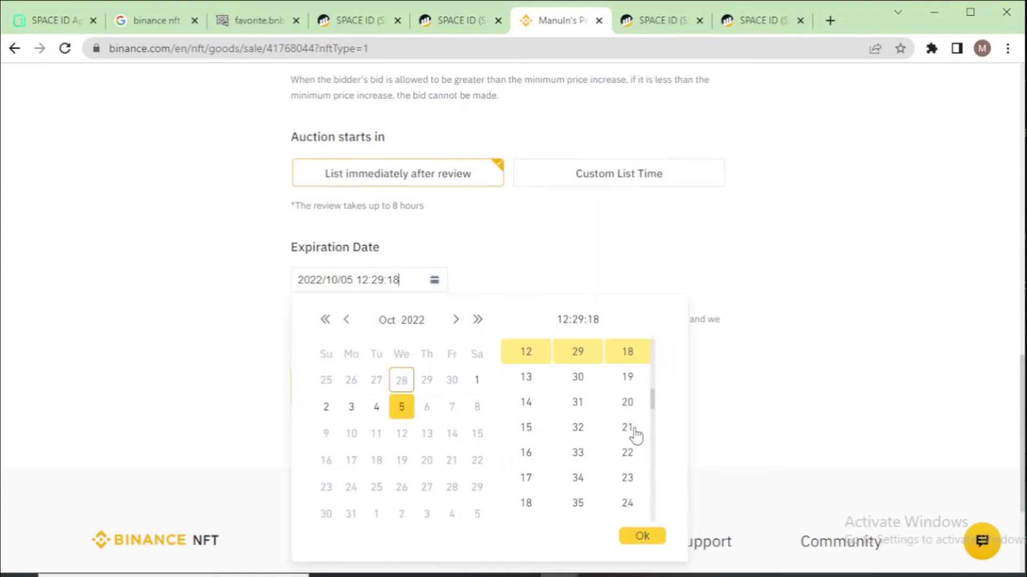
scroll(635, 431, down, 8)
scroll(633, 433, down, 8)
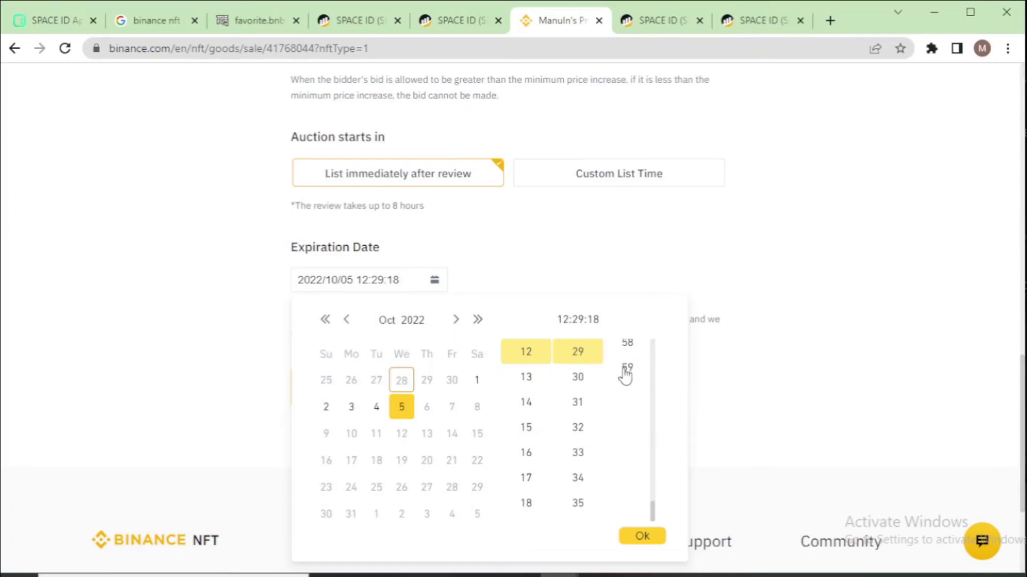
click(626, 371)
scroll(578, 419, down, 12)
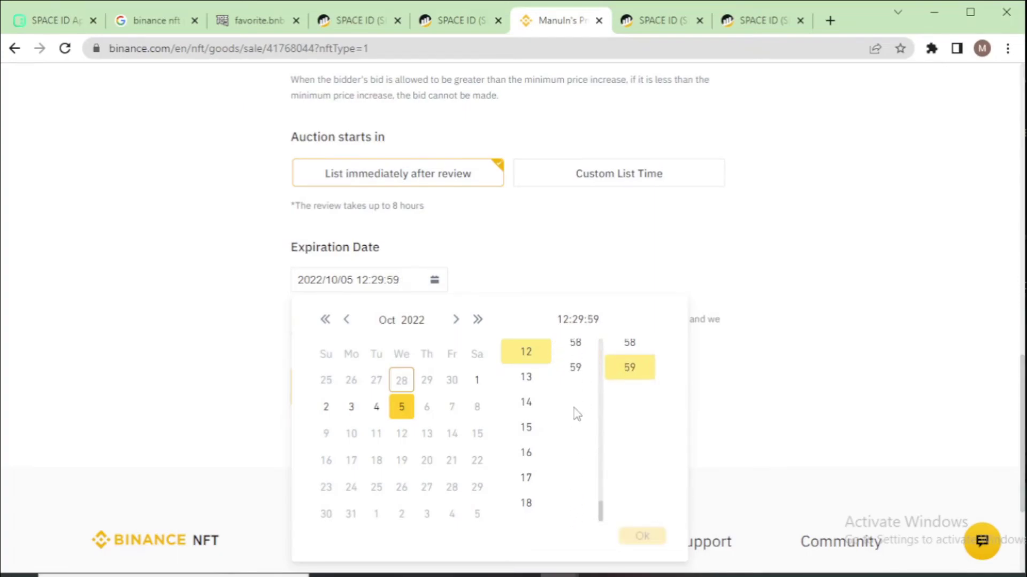
click(577, 372)
scroll(527, 398, down, 5)
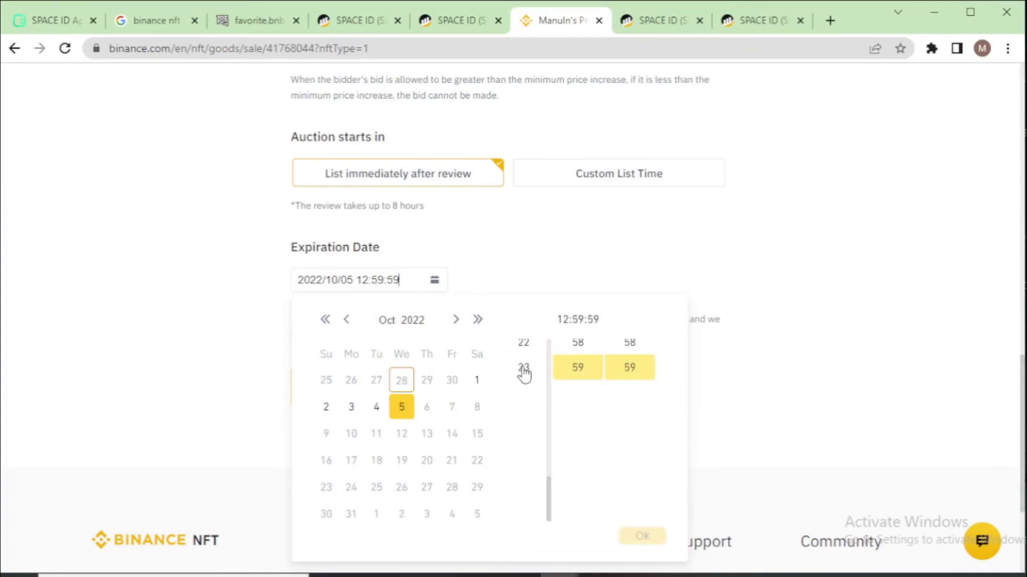
click(524, 369)
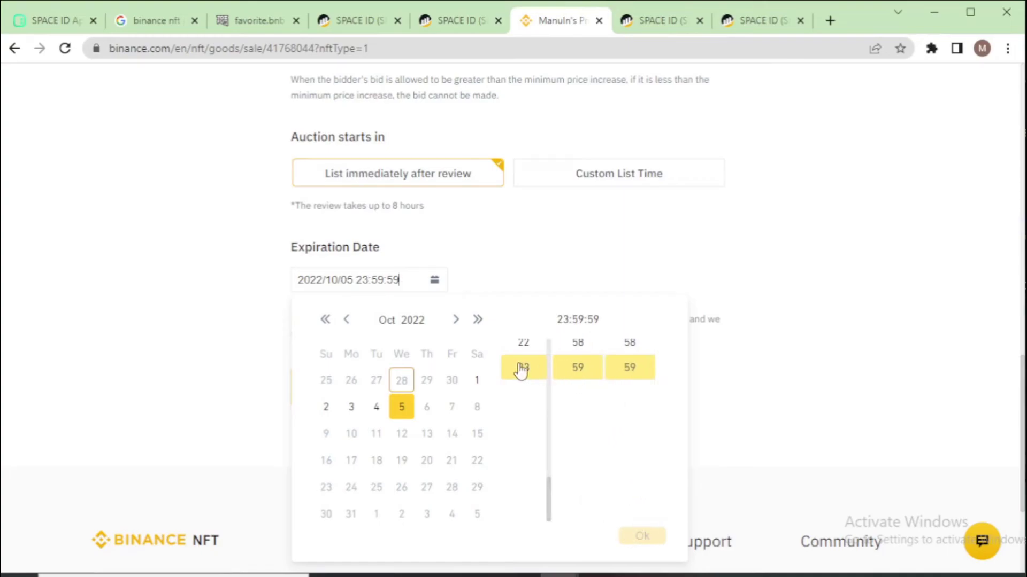
Change the auction's expiration time on 2022/10/05 to 03:28:29 and apply it.
click(523, 345)
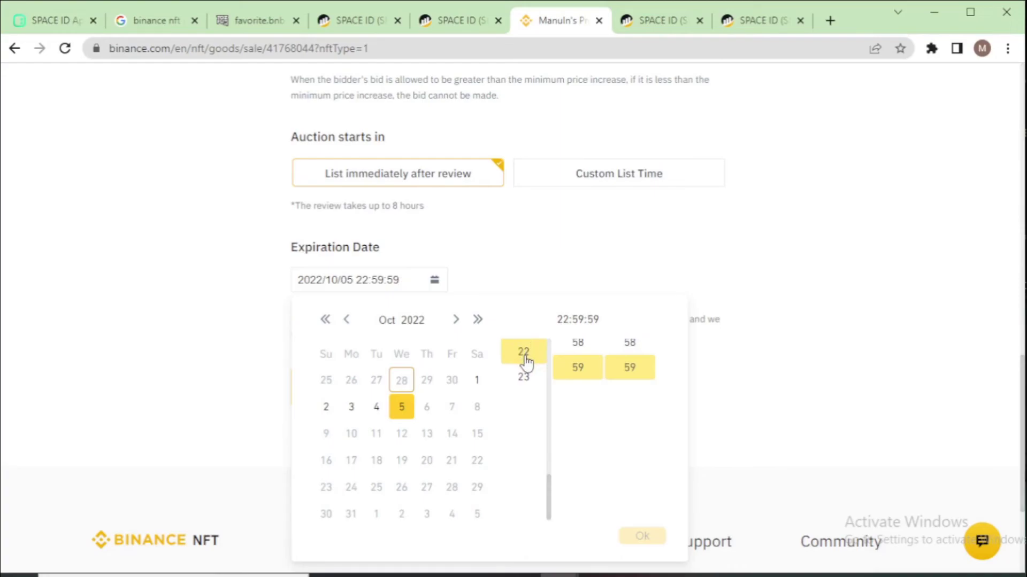
scroll(582, 382, up, 8)
scroll(584, 379, up, 5)
scroll(626, 369, up, 10)
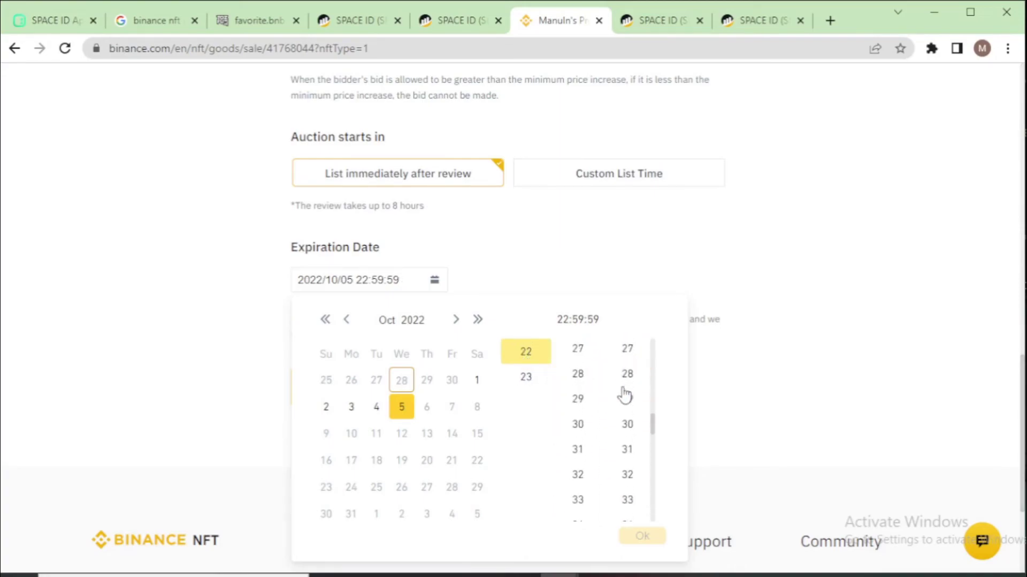
click(626, 399)
click(578, 374)
scroll(551, 378, up, 8)
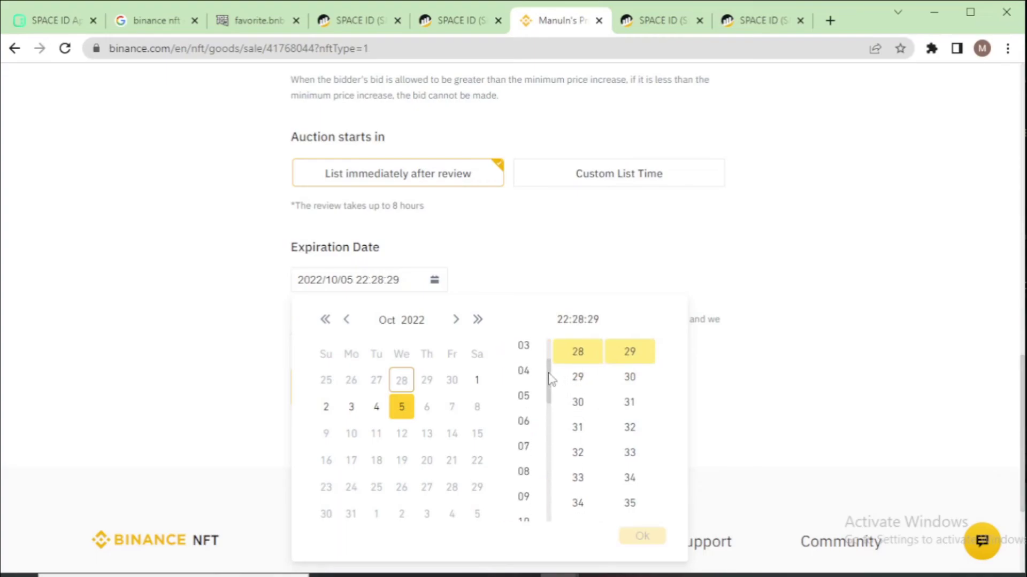
click(524, 348)
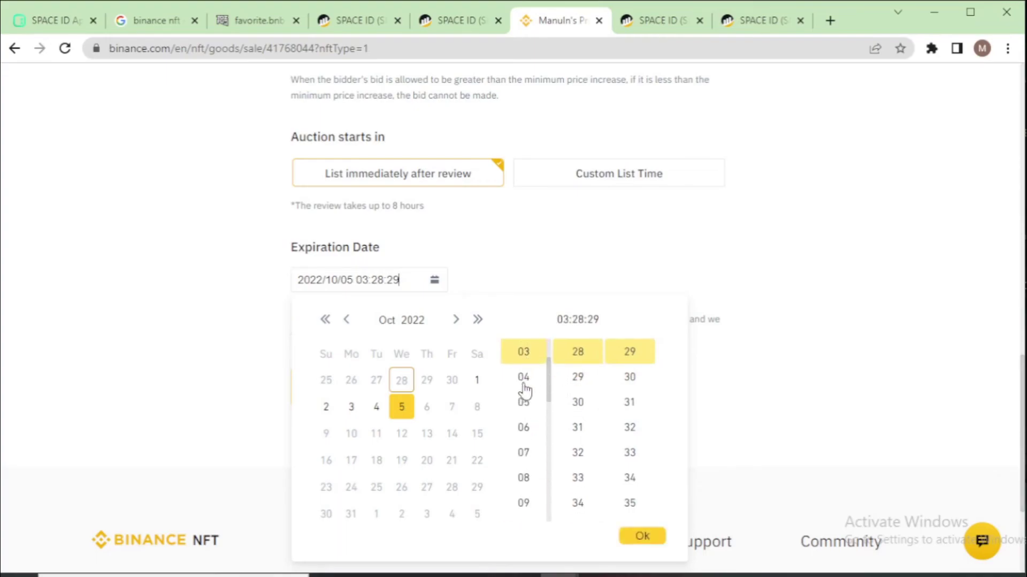
scroll(523, 392, up, 3)
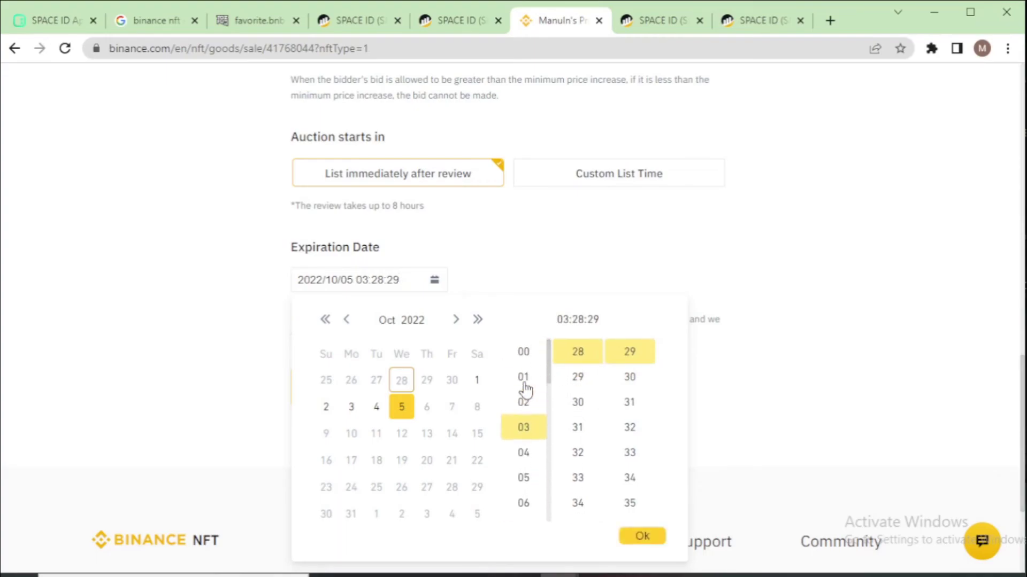
click(640, 537)
Submit the favorite.bnb auction listing, confirming its list details, and close the completion dialog.
click(367, 390)
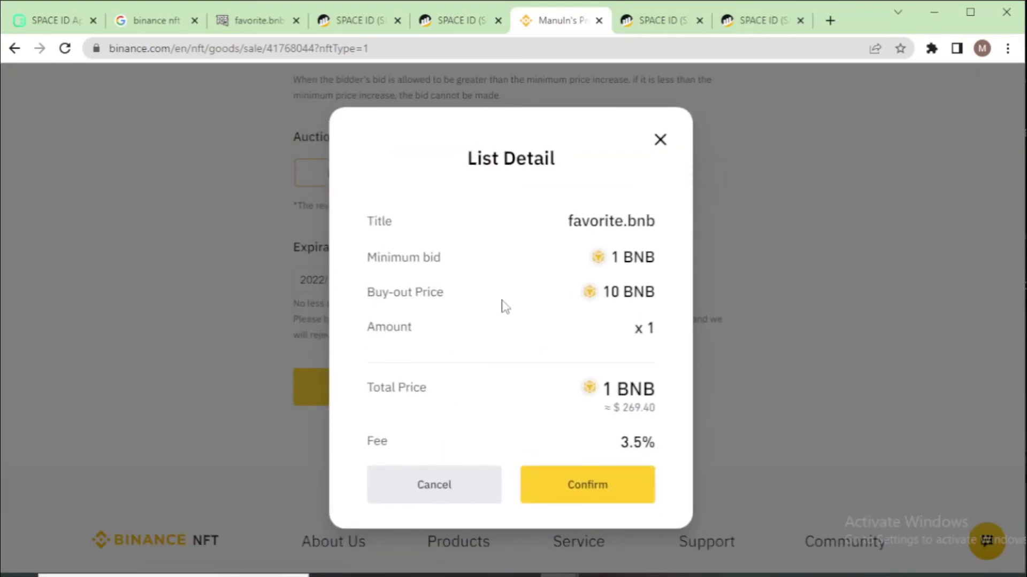
double_click(372, 223)
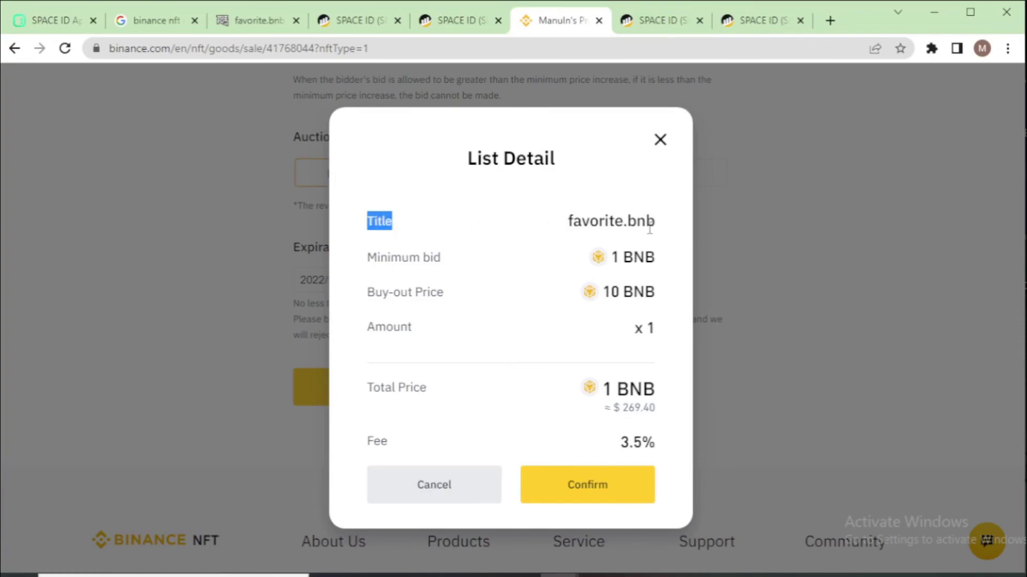
click(414, 259)
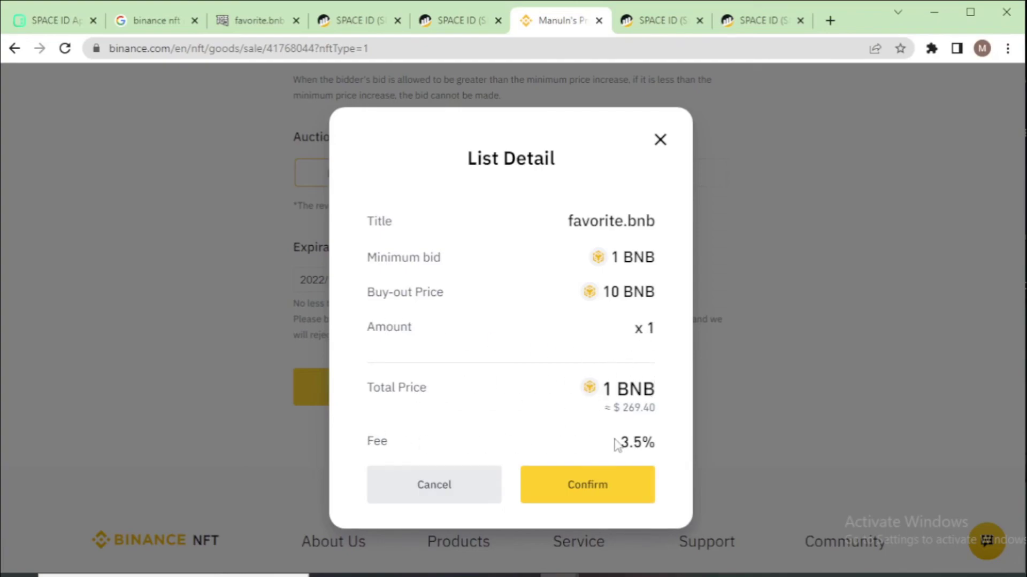
click(591, 486)
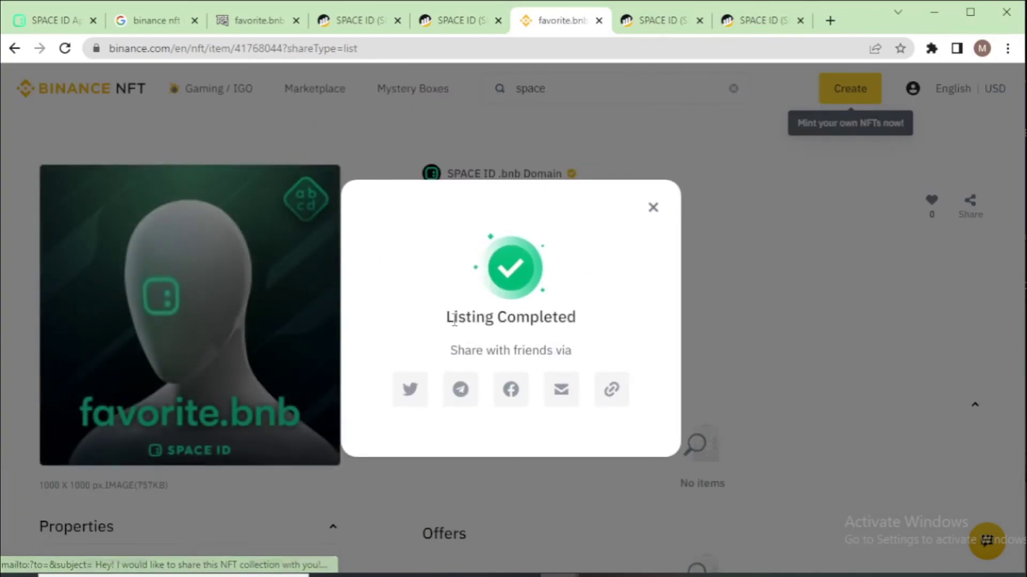
drag(454, 317, 586, 322)
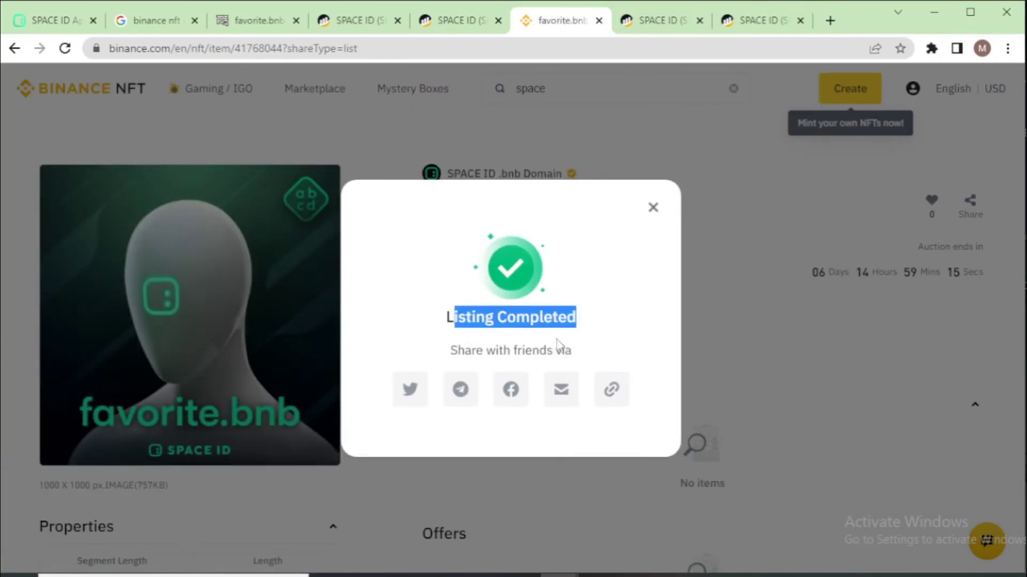
drag(457, 351, 610, 352)
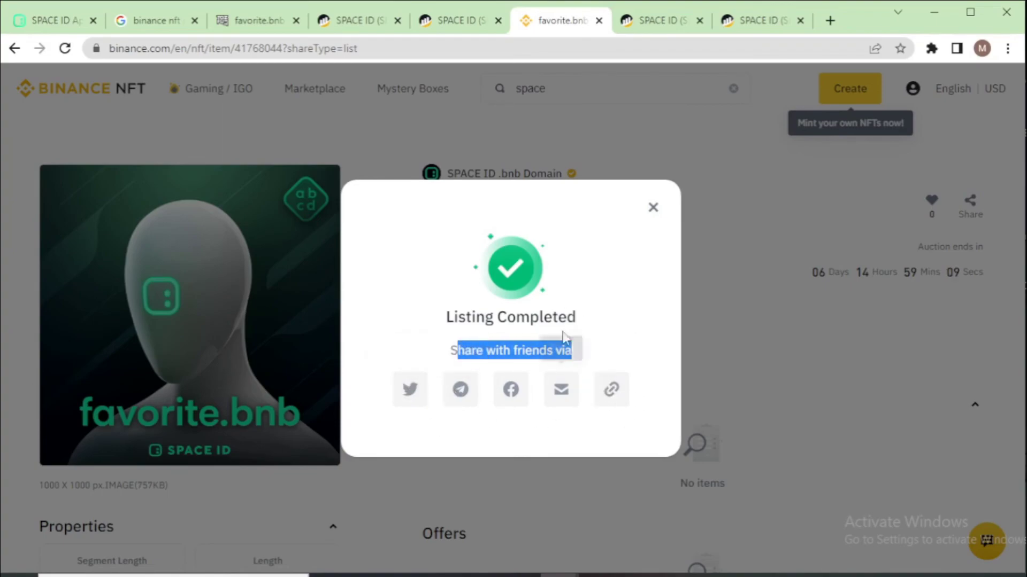
click(653, 209)
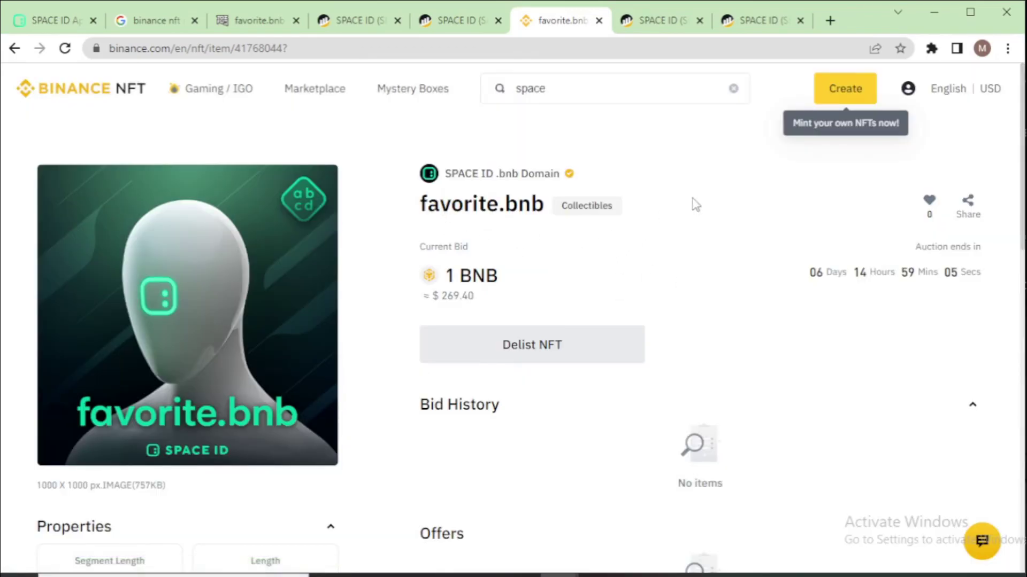
Open the SPACE ID .bnb Domain collection among the profile's collected NFTs and check the domains listed for sale.
mouse_move(918, 97)
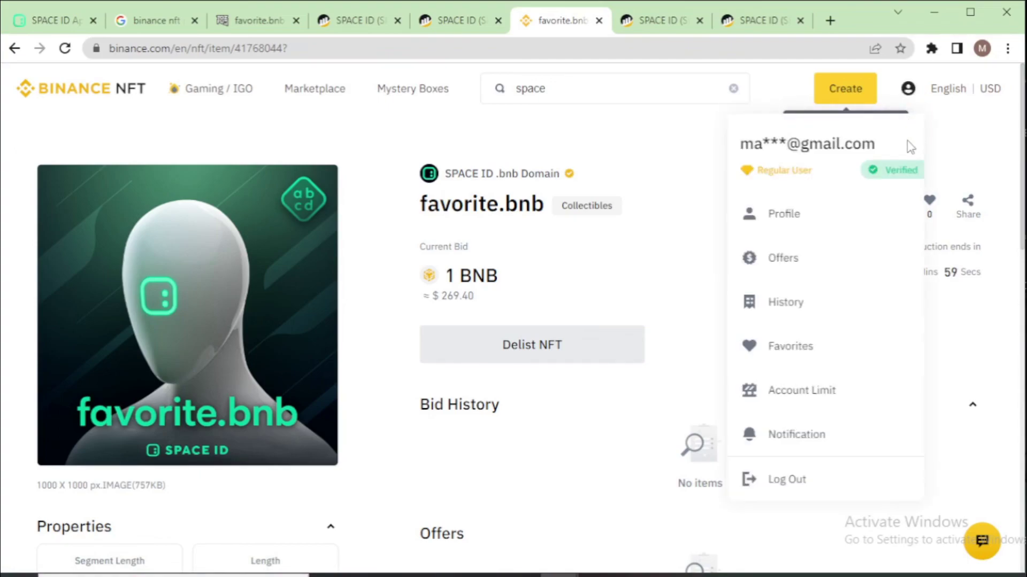
click(797, 219)
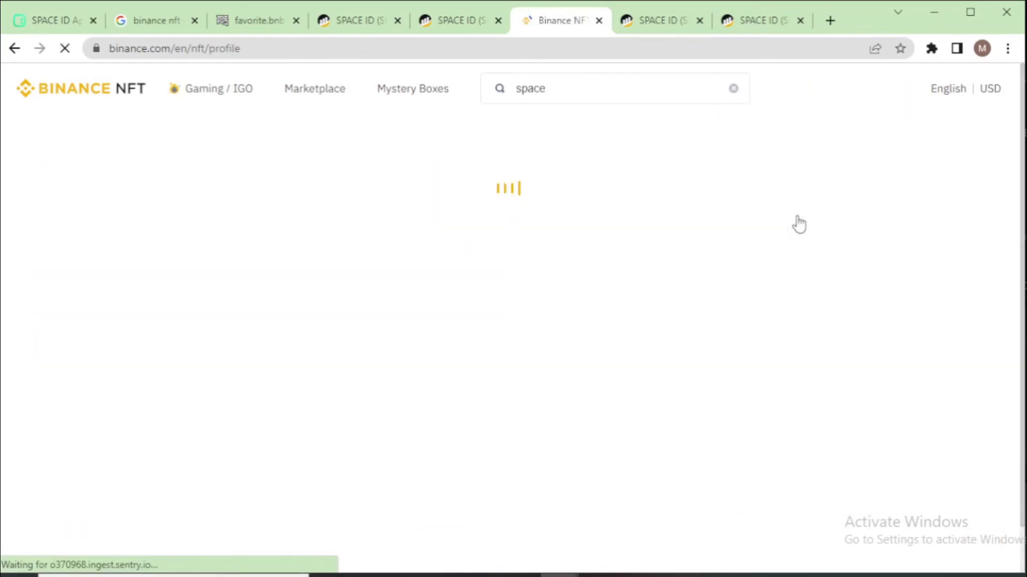
scroll(554, 313, down, 4)
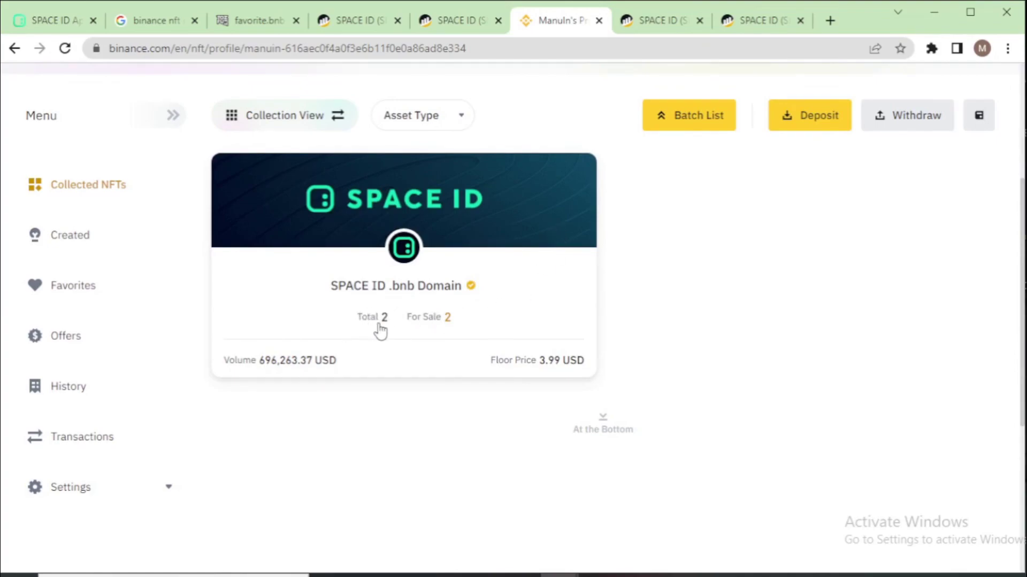
click(522, 291)
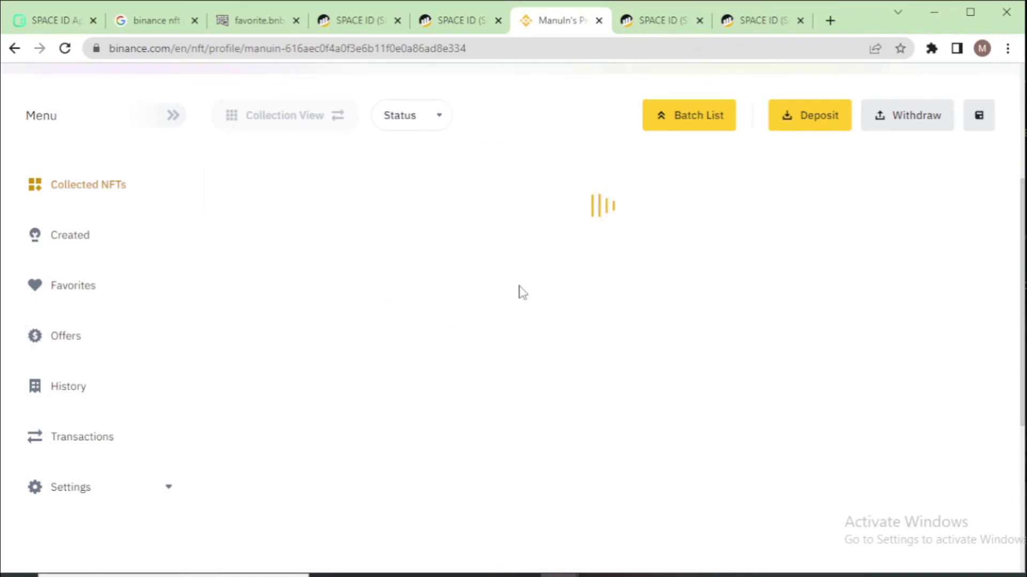
scroll(598, 358, down, 1)
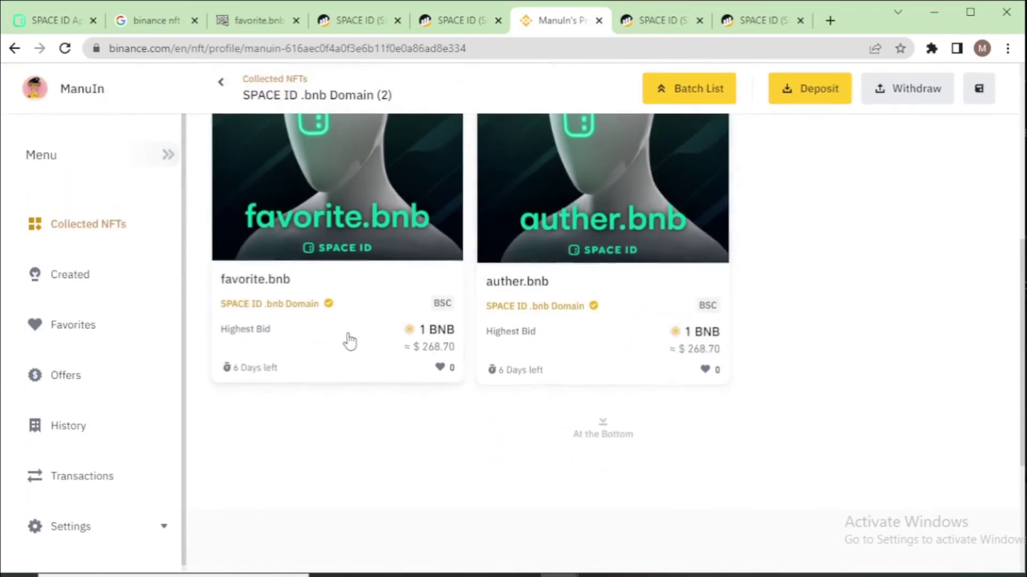
scroll(359, 362, up, 1)
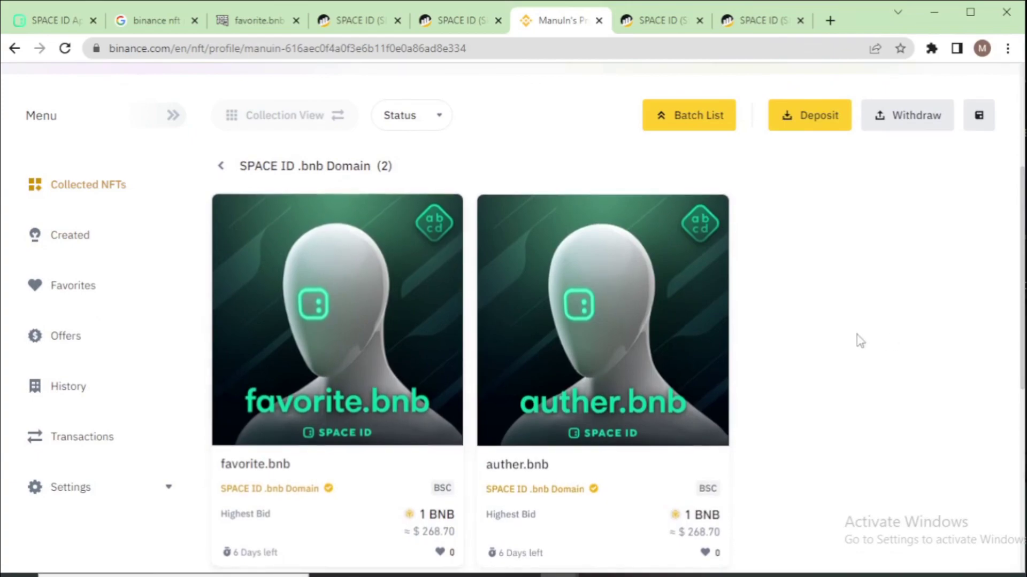